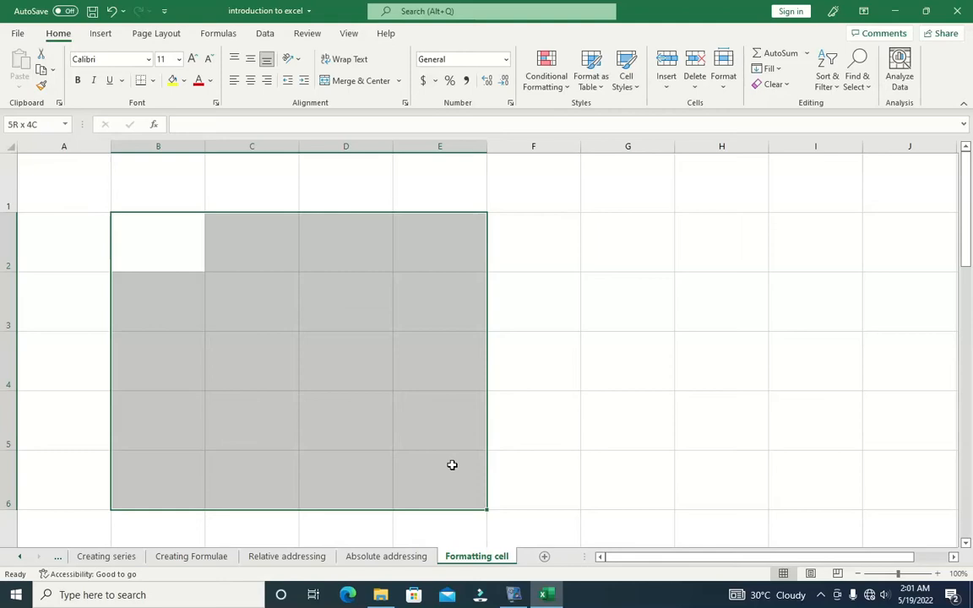
# Step: Apply all borders to the selected range B2:E6
pyautogui.click(154, 81)
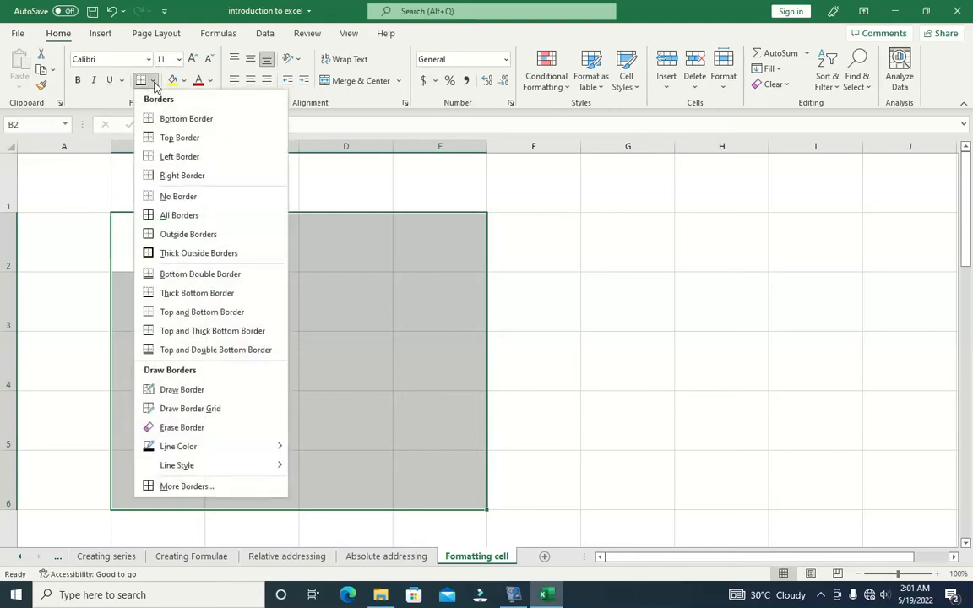
pyautogui.click(174, 218)
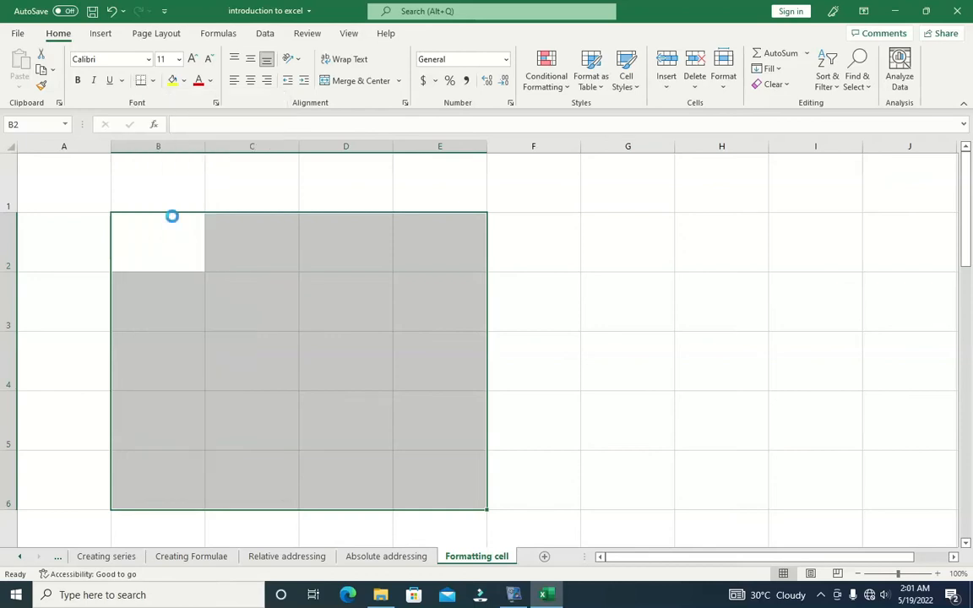
pyautogui.click(174, 221)
pyautogui.click(253, 231)
pyautogui.click(277, 293)
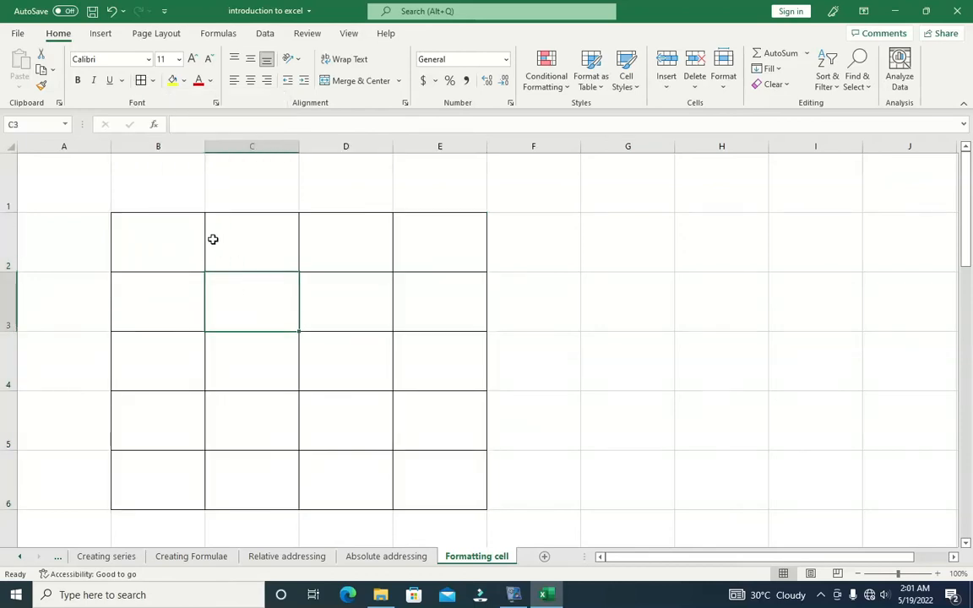
# Step: Select the bordered range B2:E6 and cycle the active cell through it, ending at B2
pyautogui.moveTo(114, 193)
pyautogui.mouseDown()
pyautogui.moveTo(186, 258)
pyautogui.moveTo(449, 440)
pyautogui.mouseUp()
pyautogui.click(161, 216)
pyautogui.moveTo(130, 215); pyautogui.dragTo(443, 494)
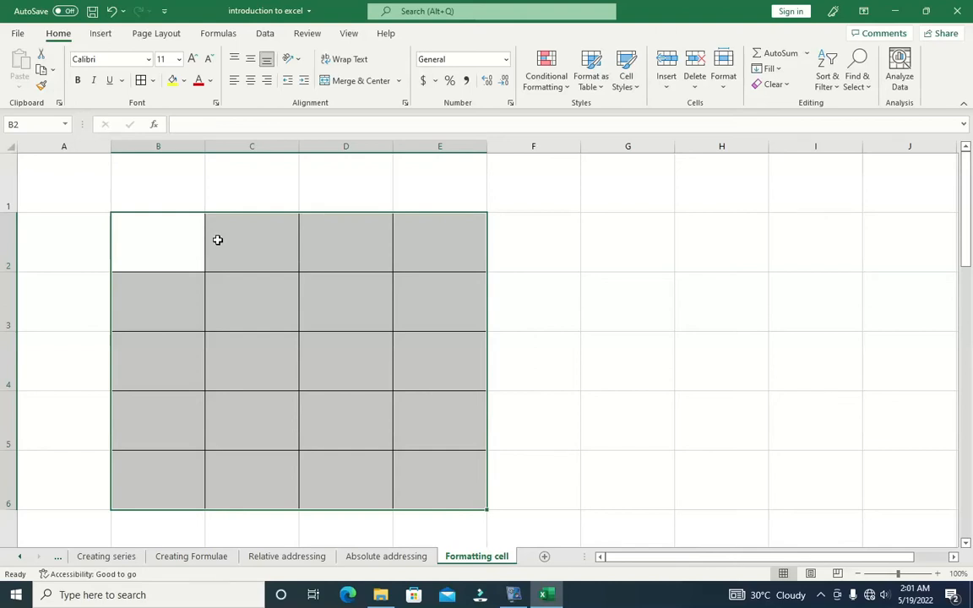
pyautogui.press('Return')
pyautogui.press('Return')
pyautogui.press('Return')
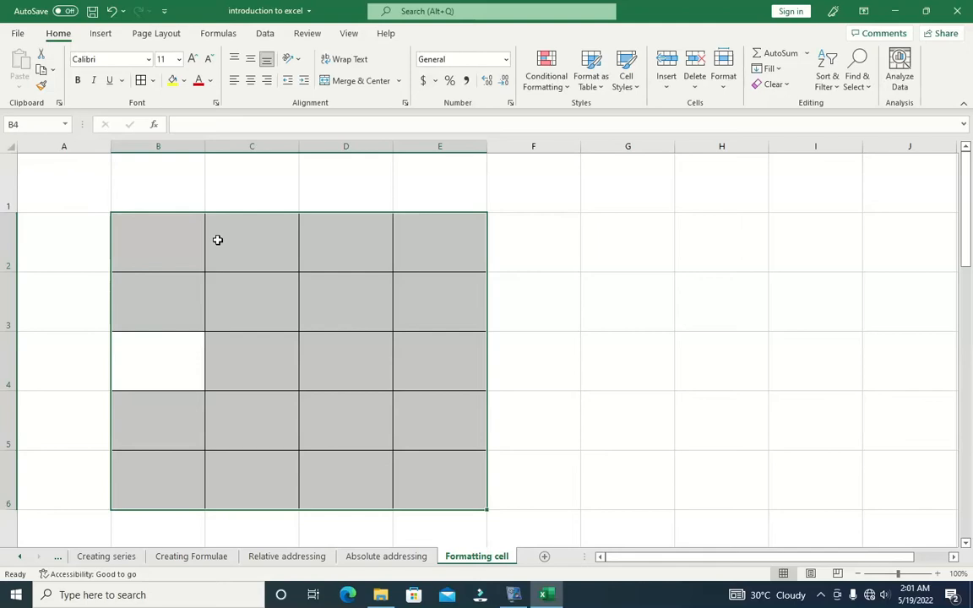
pyautogui.press('Return')
pyautogui.press('Return')
pyautogui.press('Return')
pyautogui.press('Return')
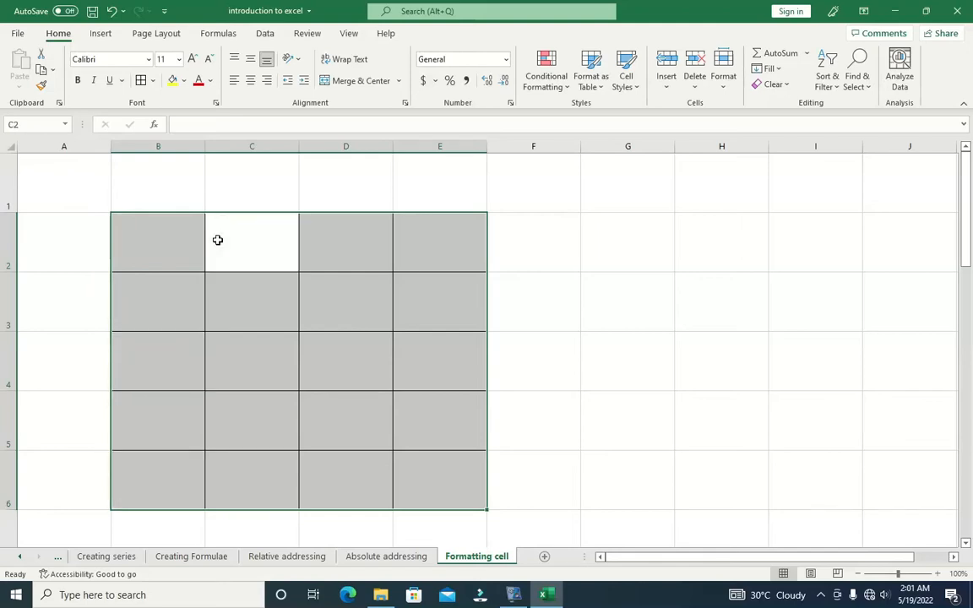
pyautogui.press('Return')
pyautogui.press('Return')
pyautogui.press('Return')
pyautogui.press('Return')
pyautogui.press('Return')
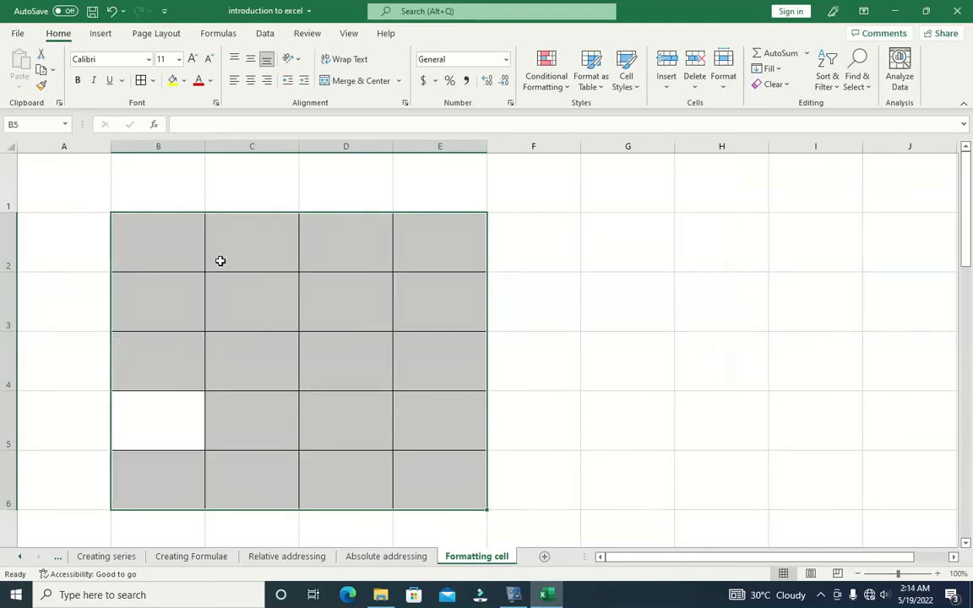
pyautogui.press('Return')
pyautogui.press('Return')
pyautogui.press('Return')
pyautogui.press('Return')
pyautogui.press('Return')
pyautogui.press('Return')
pyautogui.press('Return')
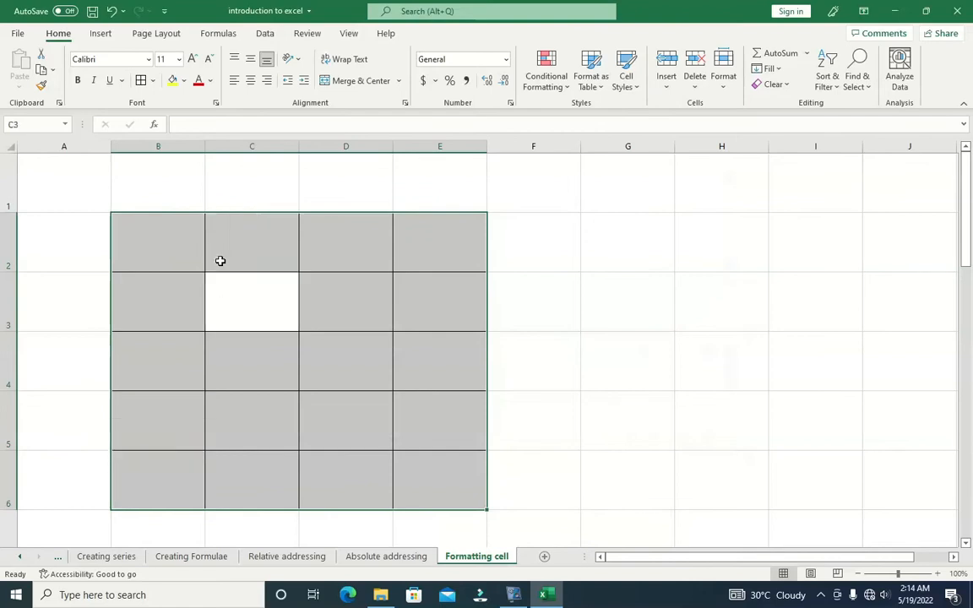
pyautogui.press('Return')
pyautogui.press('Return')
pyautogui.press('Return')
pyautogui.press('Return')
pyautogui.press('Return')
pyautogui.press('Return')
pyautogui.press('Return')
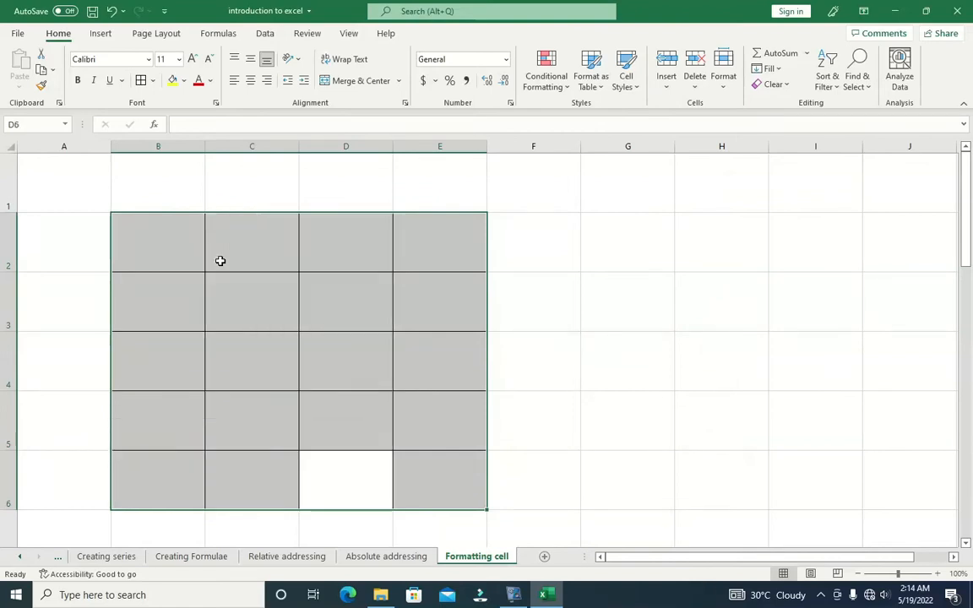
pyautogui.press('Return')
pyautogui.press('Return')
pyautogui.press('Return')
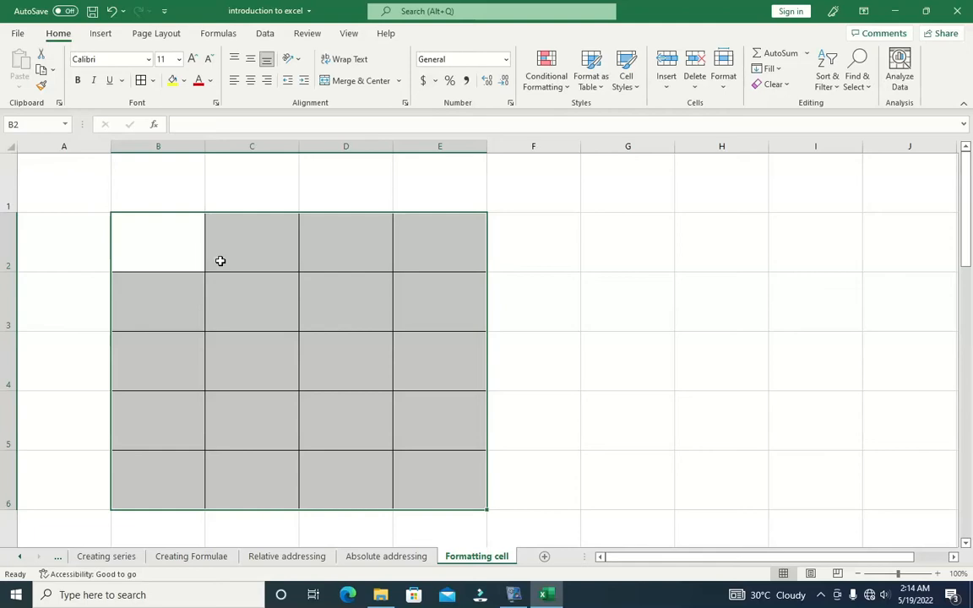
# Step: Enter the letters A, B, C, D and E in cells B2 to B6
pyautogui.write('A')
pyautogui.press('Return')
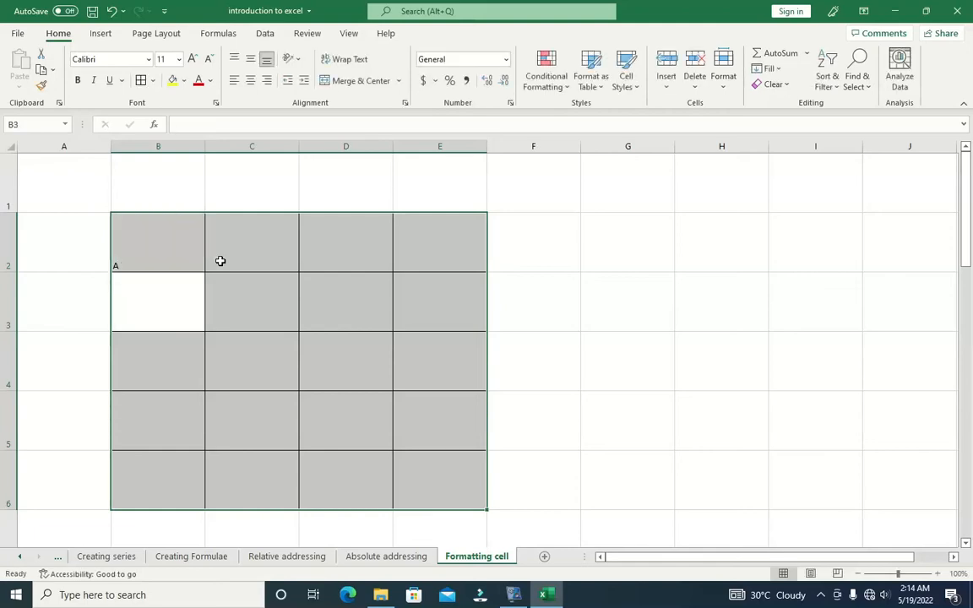
pyautogui.write('B')
pyautogui.press('Return')
pyautogui.write('C')
pyautogui.press('Return')
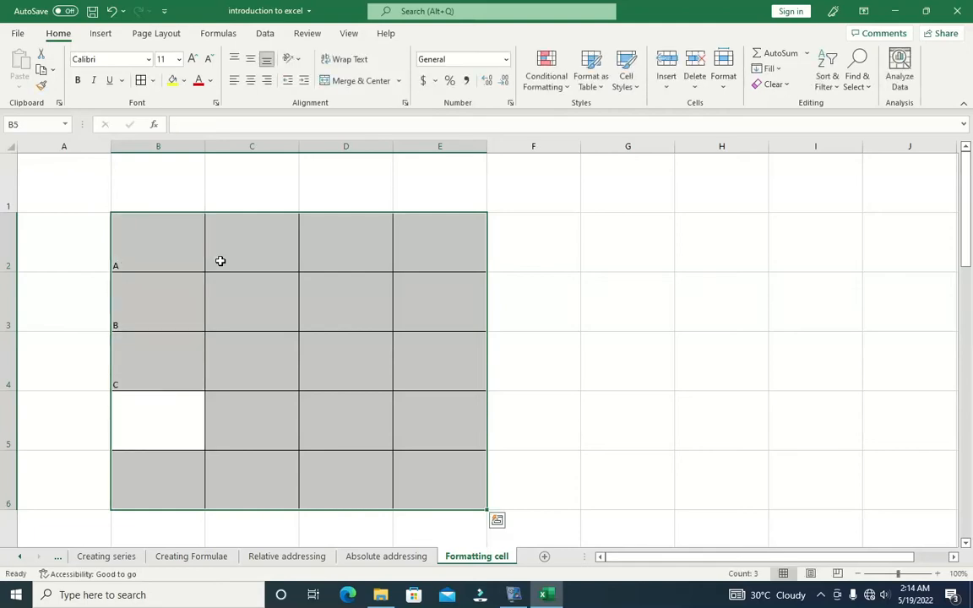
pyautogui.write('D')
pyautogui.press('Return')
pyautogui.write('E')
pyautogui.press('Return')
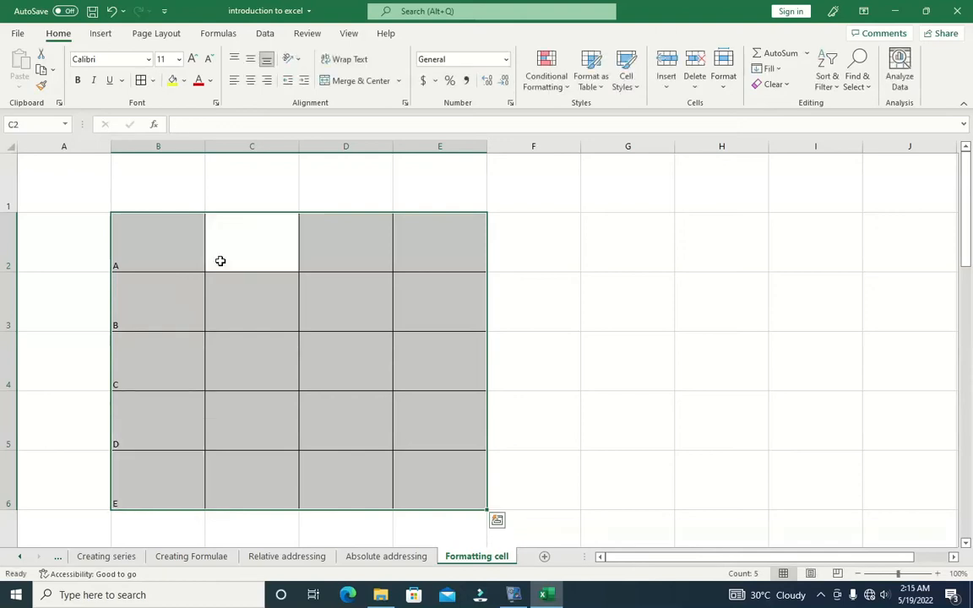
# Step: Enter the letters F, G, H, I and J in cells C2 to C6
pyautogui.write('F')
pyautogui.press('Return')
pyautogui.write('G')
pyautogui.press('Return')
pyautogui.write('H')
pyautogui.press('Return')
pyautogui.write('I')
pyautogui.press('Return')
pyautogui.write('J')
pyautogui.press('Return')
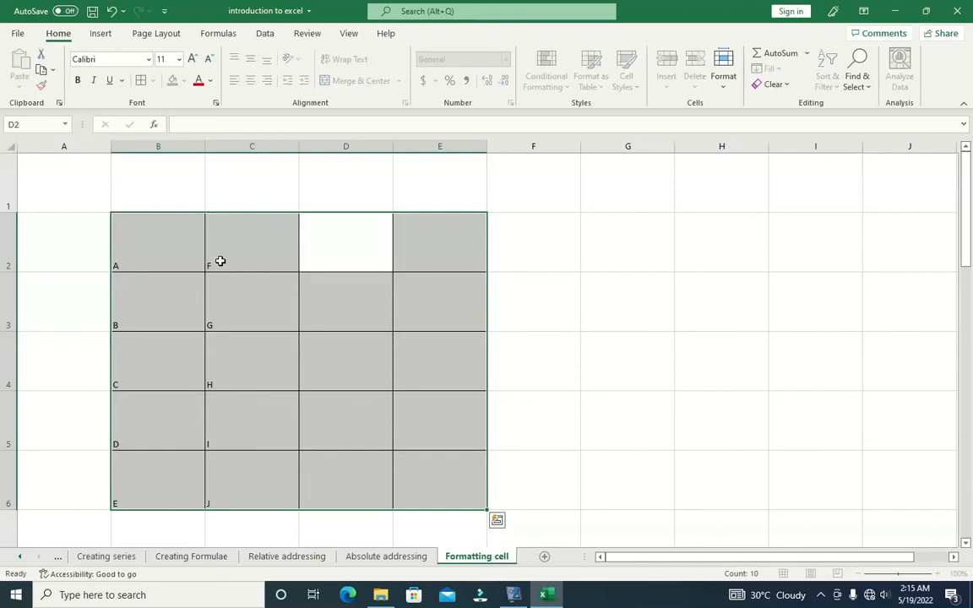
# Step: Enter the letters K, L, M, M and O in cells D2 to D6
pyautogui.write('K')
pyautogui.press('Return')
pyautogui.write('L')
pyautogui.press('Return')
pyautogui.write('M')
pyautogui.press('Return')
pyautogui.write('M')
pyautogui.press('Return')
pyautogui.write('O')
pyautogui.press('Return')
# Step: Enter the letters P, Q, R, S and T in cells E2 to E6, then deselect the table range
pyautogui.write('P')
pyautogui.press('Return')
pyautogui.write('Q')
pyautogui.press('Return')
pyautogui.write('R')
pyautogui.press('Return')
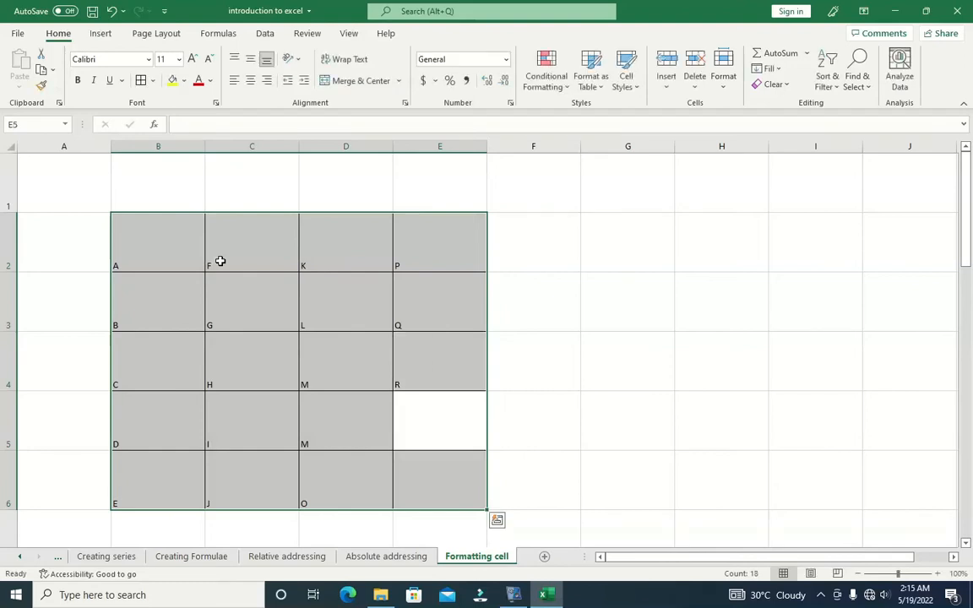
pyautogui.write('S')
pyautogui.press('Return')
pyautogui.write('T')
pyautogui.press('Return')
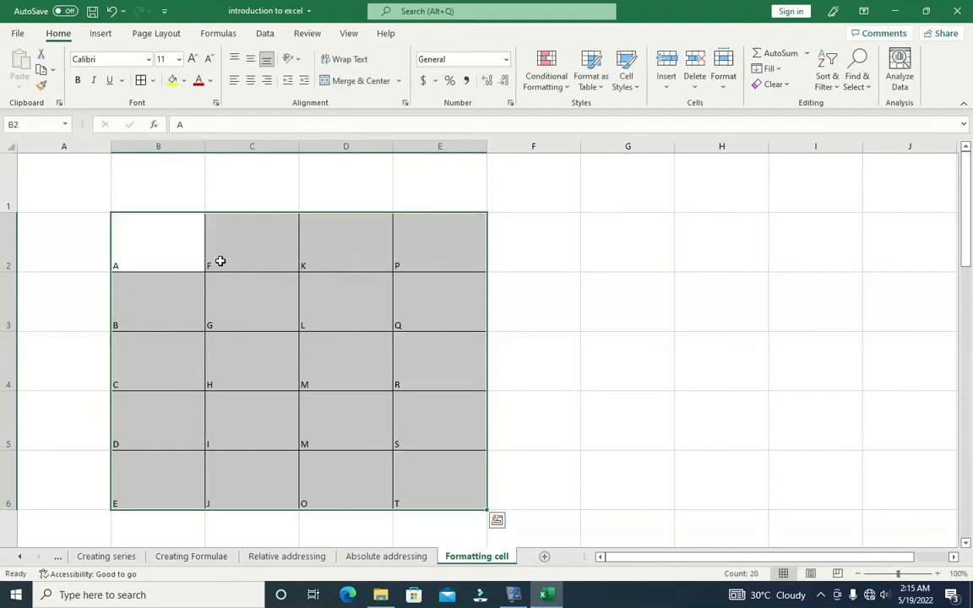
pyautogui.click(534, 237)
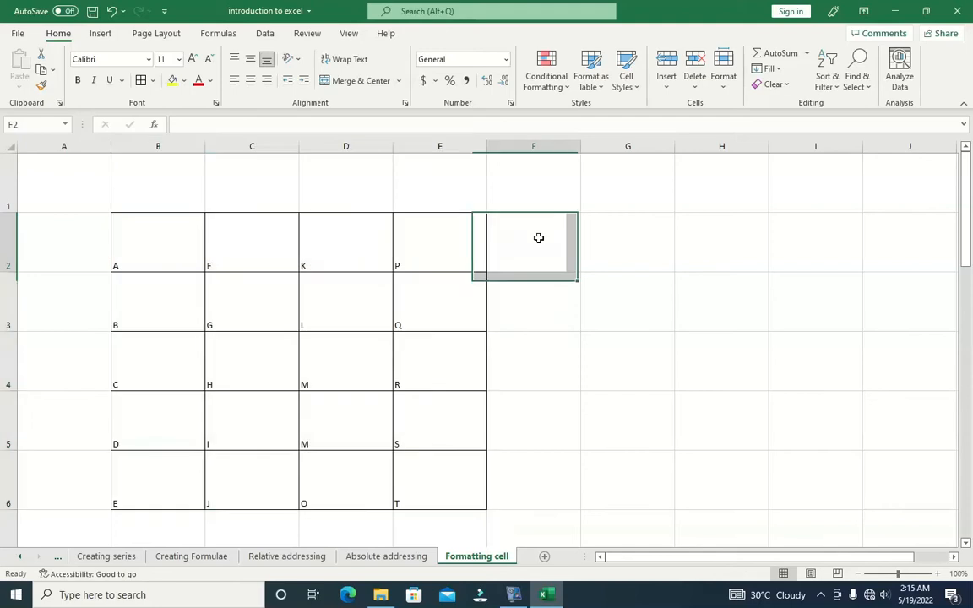
# Step: Format cell B2 as bold at font size 16, centred both vertically and horizontally
pyautogui.click(171, 260)
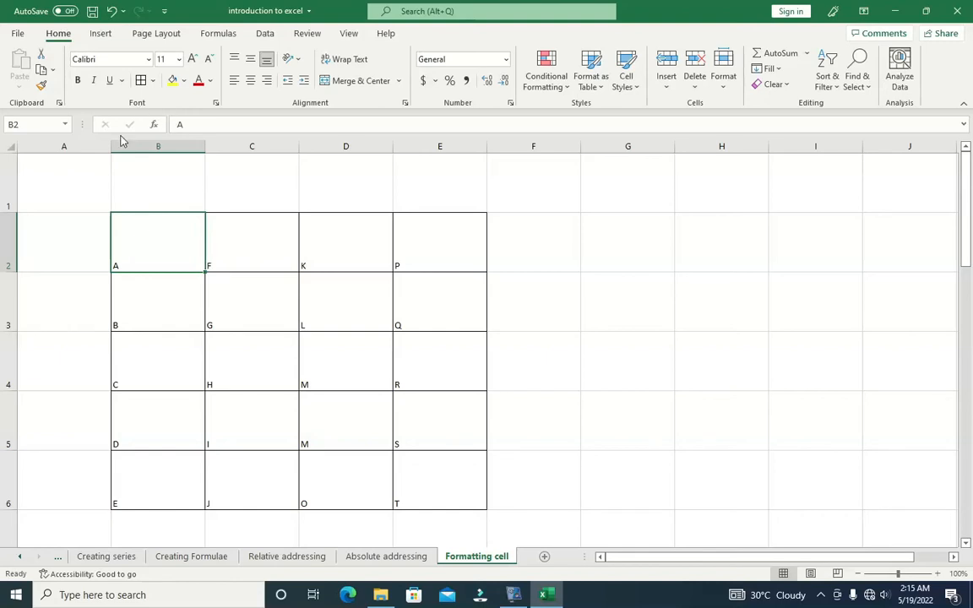
pyautogui.click(77, 80)
pyautogui.click(77, 81)
pyautogui.click(190, 59)
pyautogui.click(191, 59)
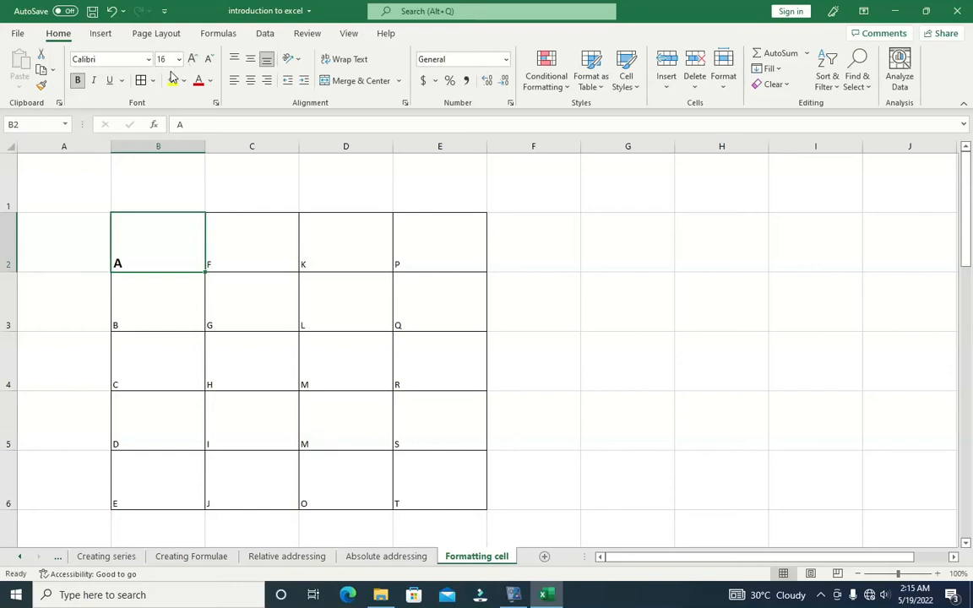
pyautogui.click(250, 59)
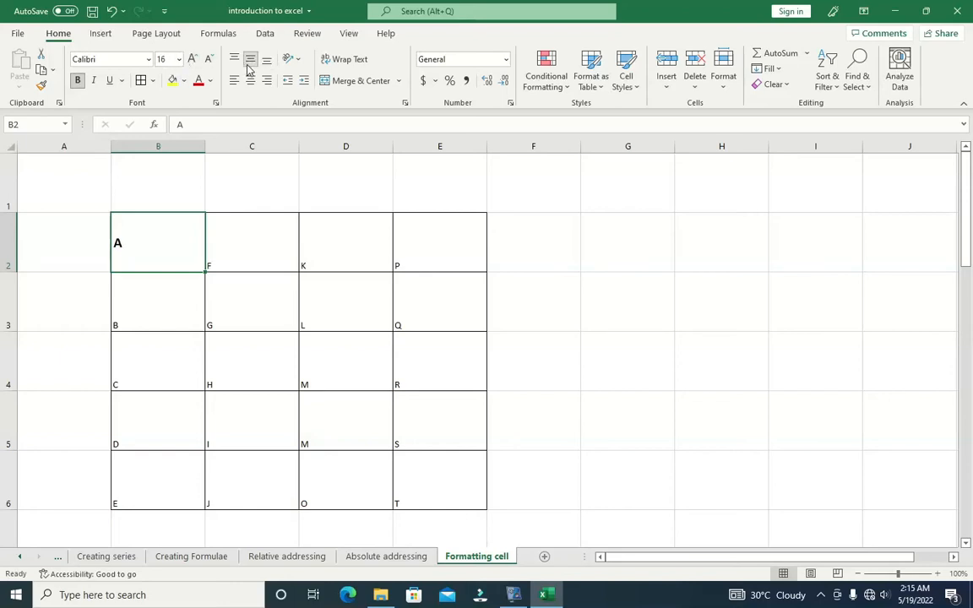
pyautogui.click(251, 85)
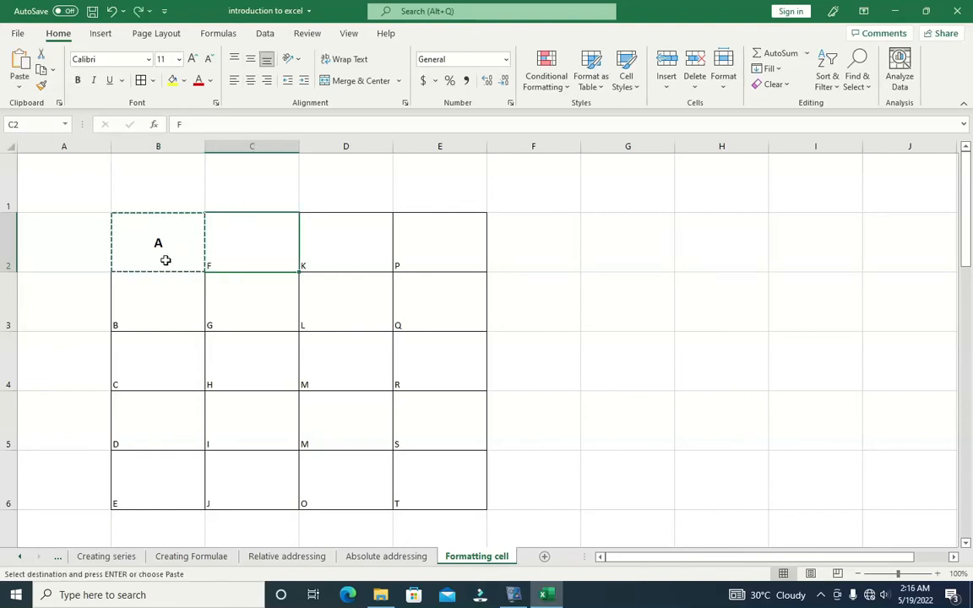
# Step: Copy the formatting of cell B2 to cell C2 with Format Painter
pyautogui.click(170, 233)
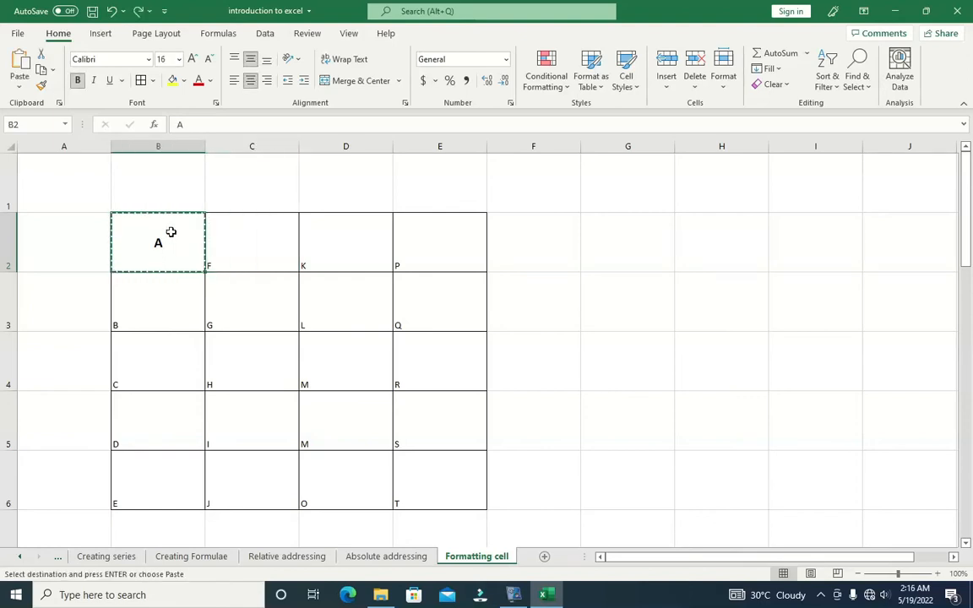
pyautogui.click(41, 88)
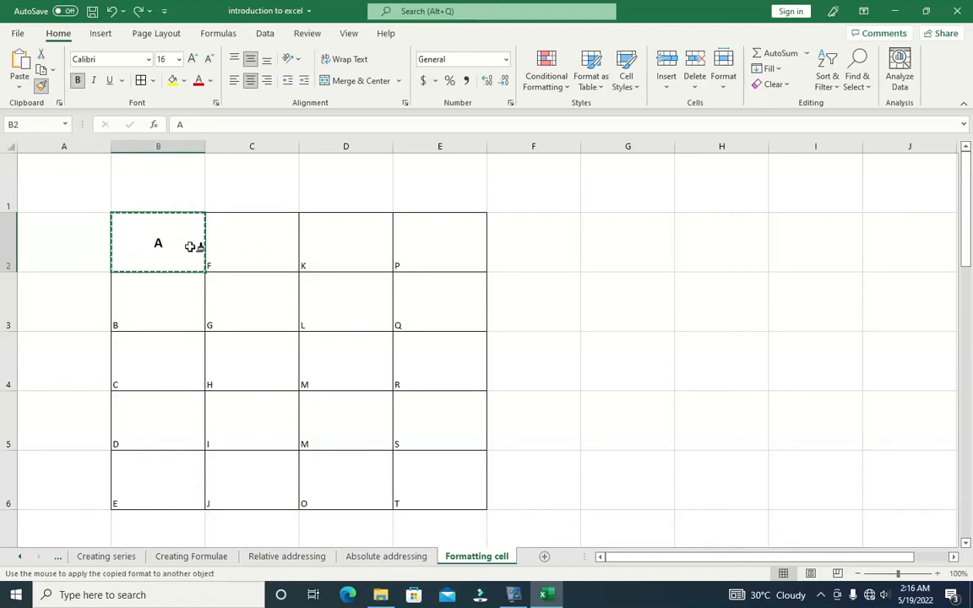
pyautogui.click(263, 244)
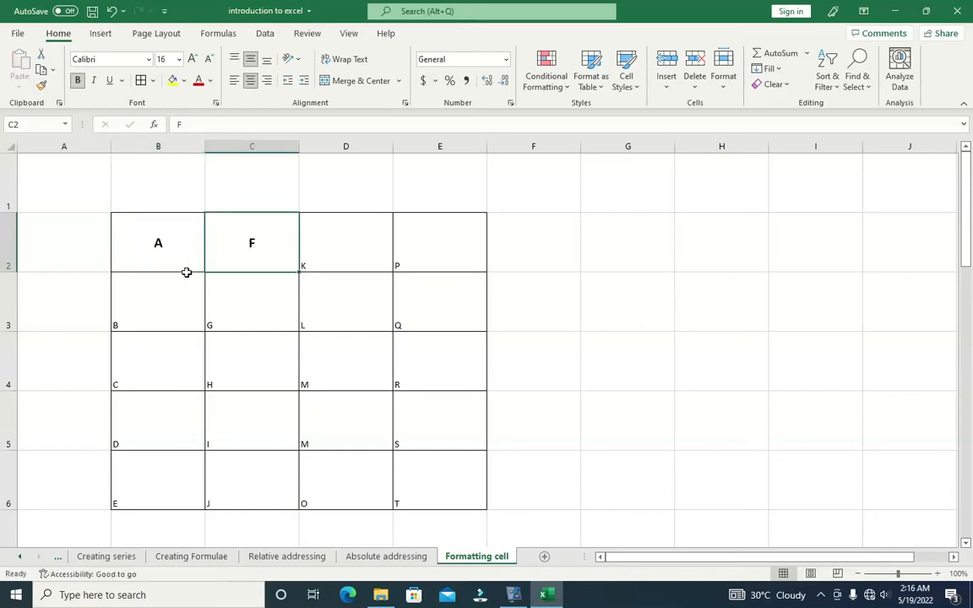
# Step: Copy the formatting of cell C2 to the range B3:E6 with Format Painter
pyautogui.click(40, 87)
pyautogui.moveTo(127, 297)
pyautogui.mouseDown()
pyautogui.moveTo(408, 444)
pyautogui.moveTo(412, 487)
pyautogui.mouseUp()
pyautogui.doubleClick(412, 484)
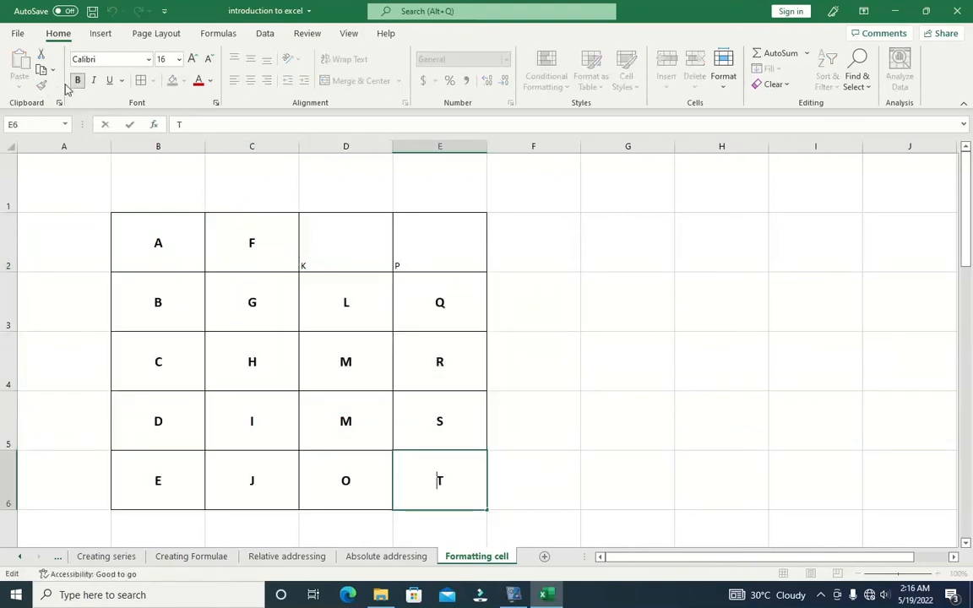
# Step: Copy the formatting of cell C2 to cells D2 and E2 with Format Painter
pyautogui.click(215, 222)
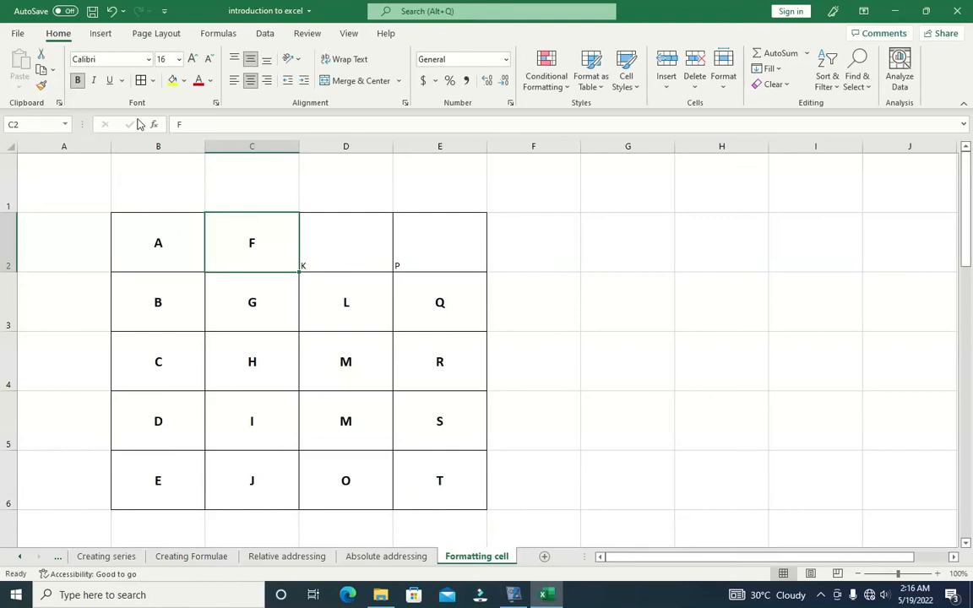
pyautogui.click(40, 87)
pyautogui.moveTo(341, 232); pyautogui.dragTo(430, 246)
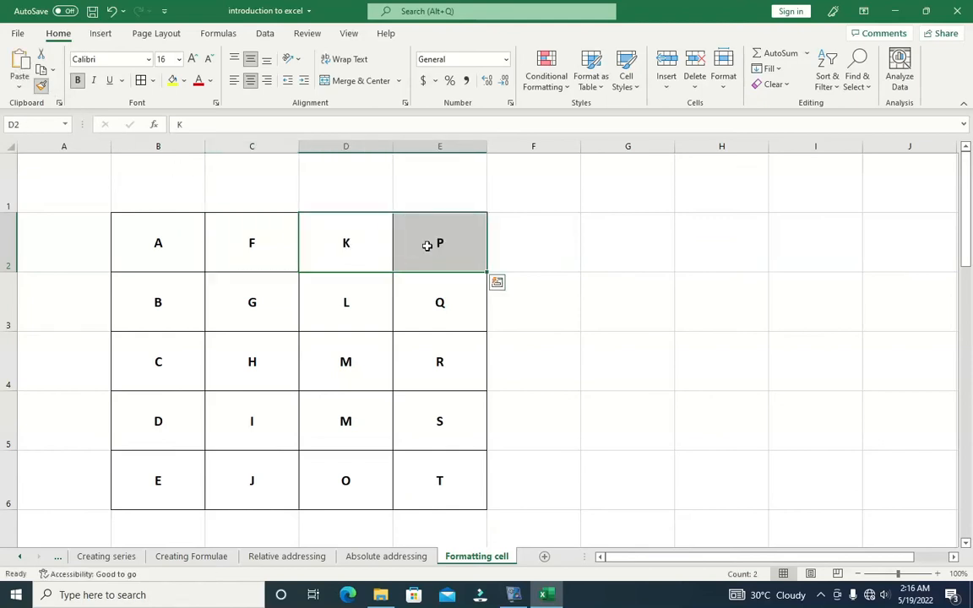
pyautogui.click(656, 225)
# Step: Fill cell B2 with the standard red colour
pyautogui.click(127, 228)
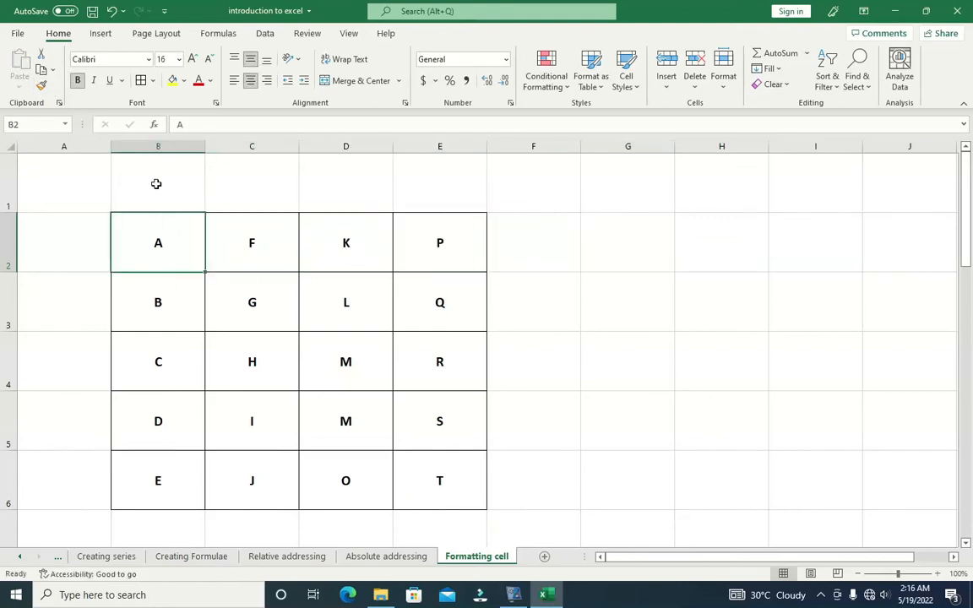
pyautogui.click(183, 81)
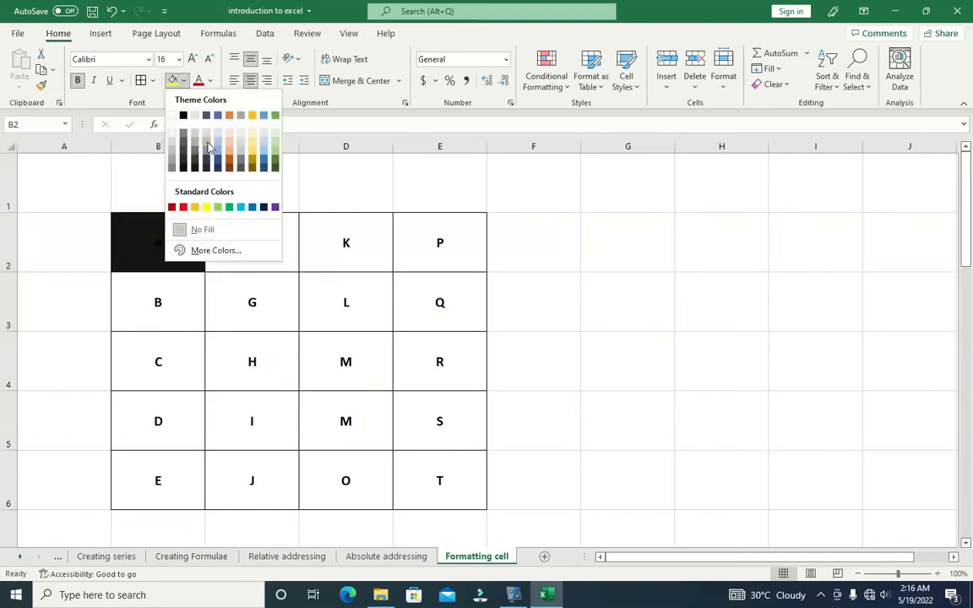
pyautogui.click(183, 207)
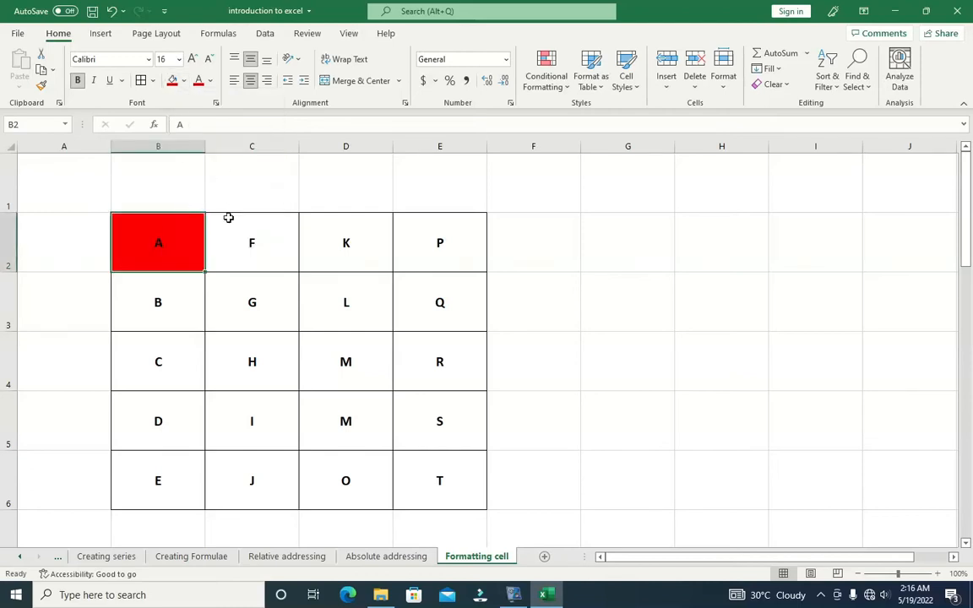
# Step: Fill cell C2 with the standard yellow colour
pyautogui.click(244, 246)
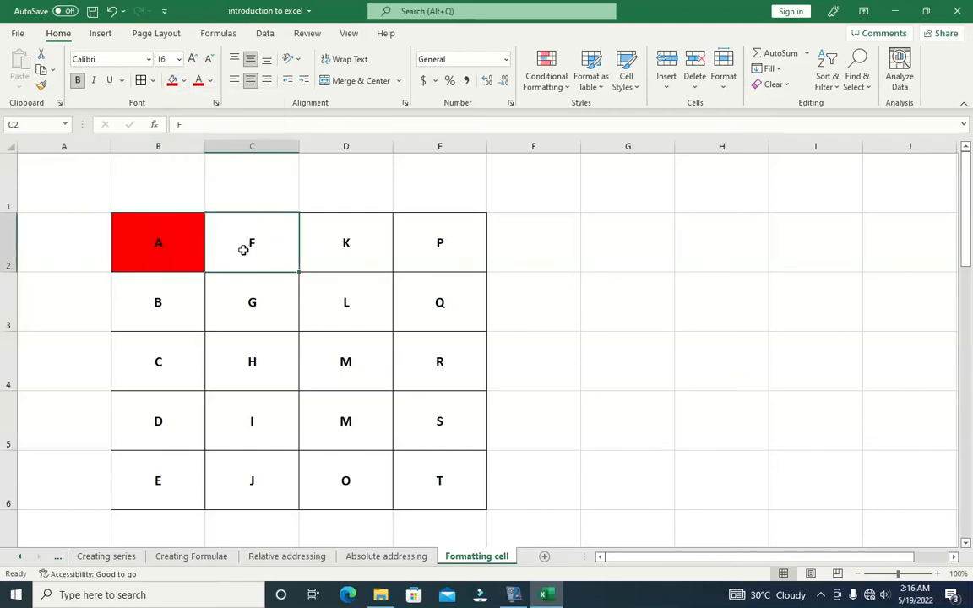
pyautogui.click(184, 82)
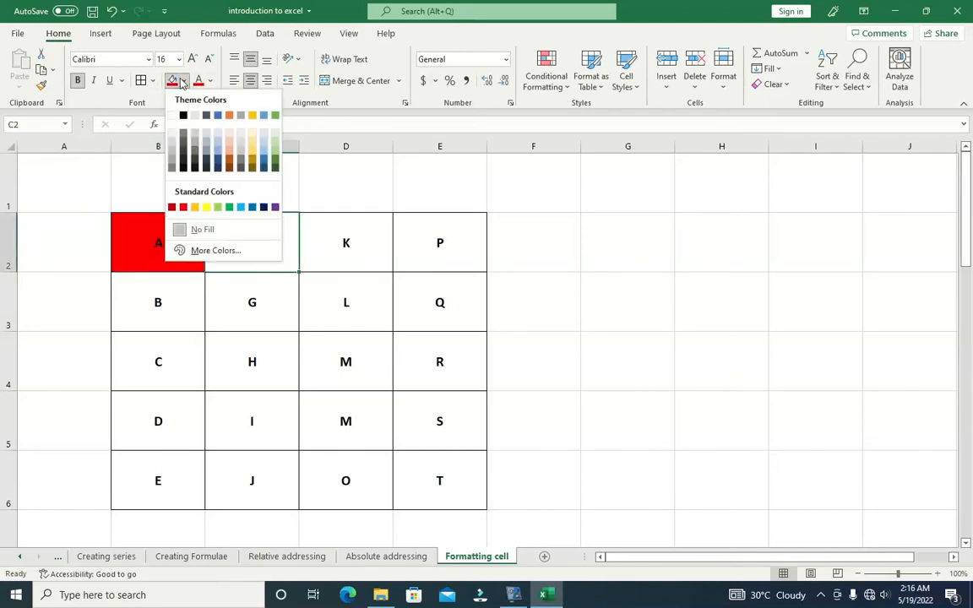
pyautogui.click(207, 209)
# Step: Fill cell D2 with a darker blue shade from the theme colours
pyautogui.click(364, 269)
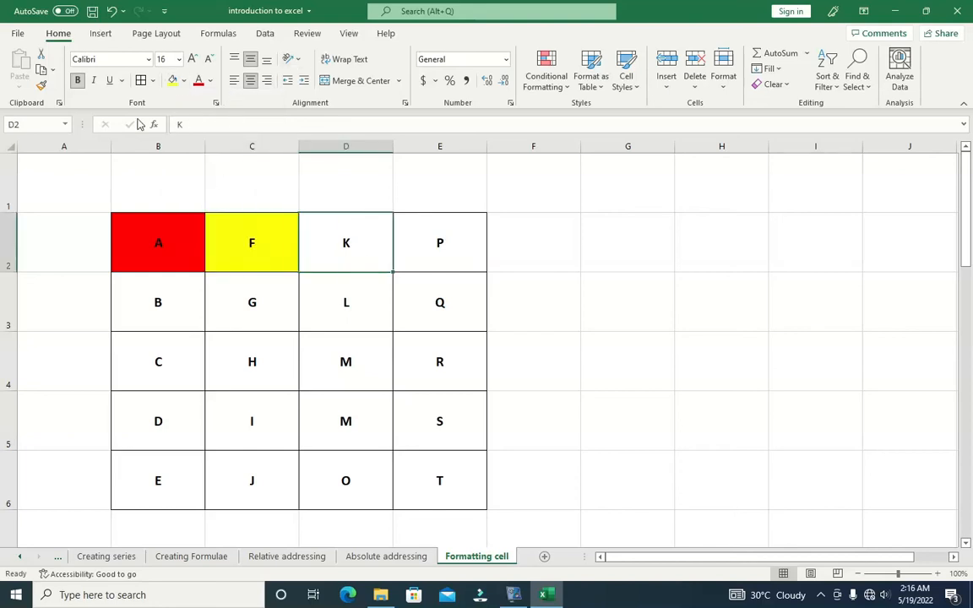
pyautogui.click(183, 81)
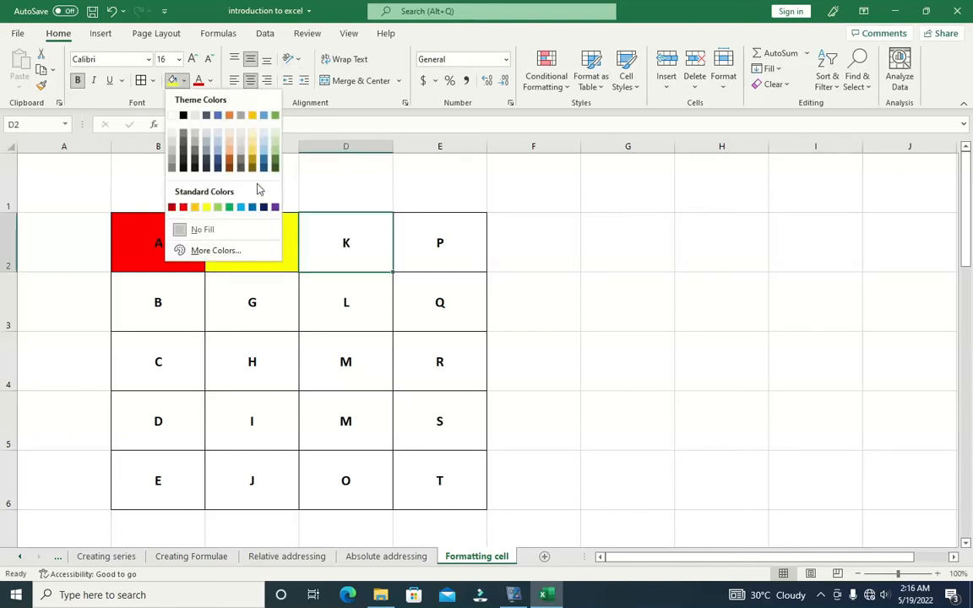
pyautogui.click(265, 161)
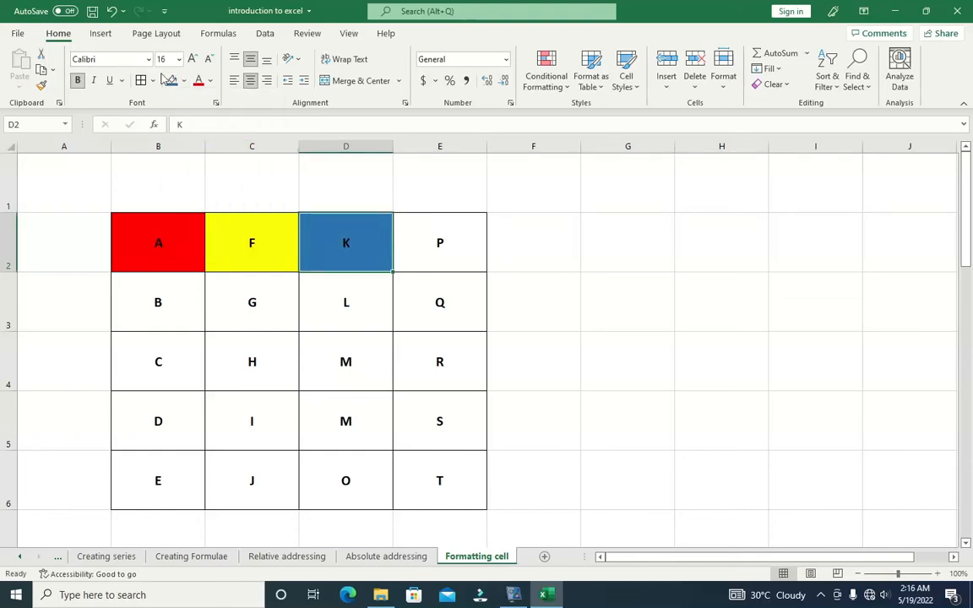
# Step: Fill cell E2 with a light blue shade from the theme colours
pyautogui.click(398, 225)
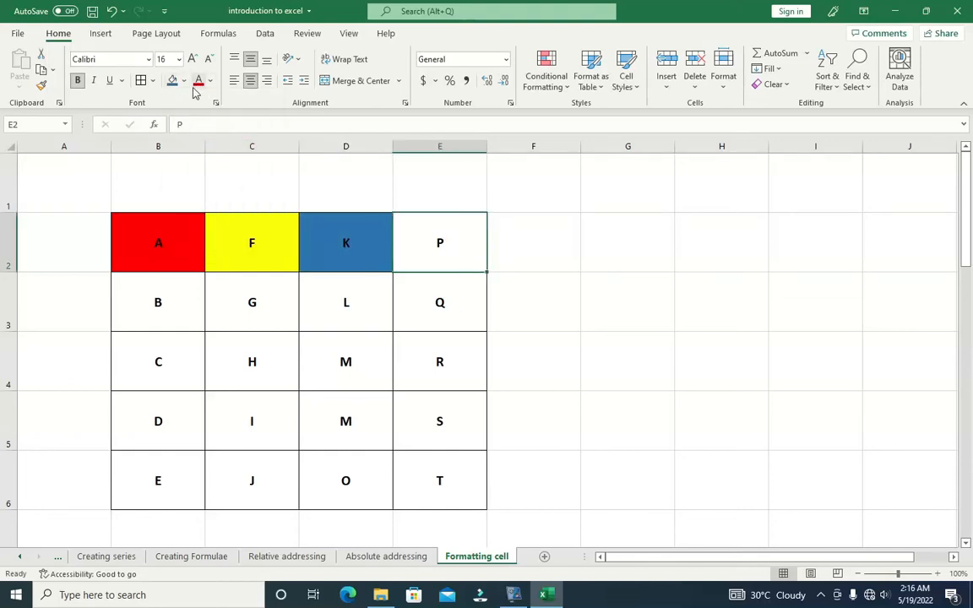
pyautogui.click(184, 81)
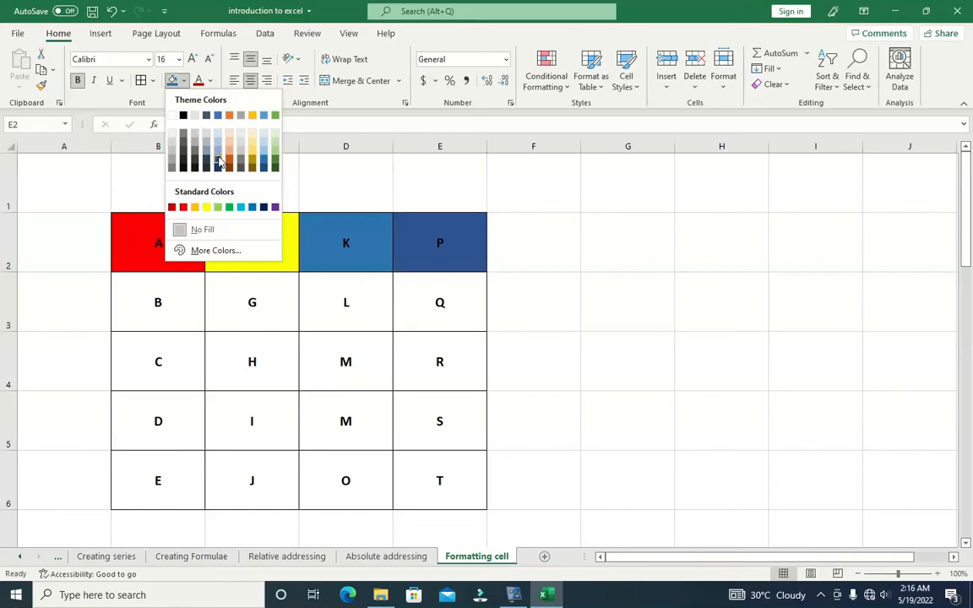
pyautogui.click(218, 140)
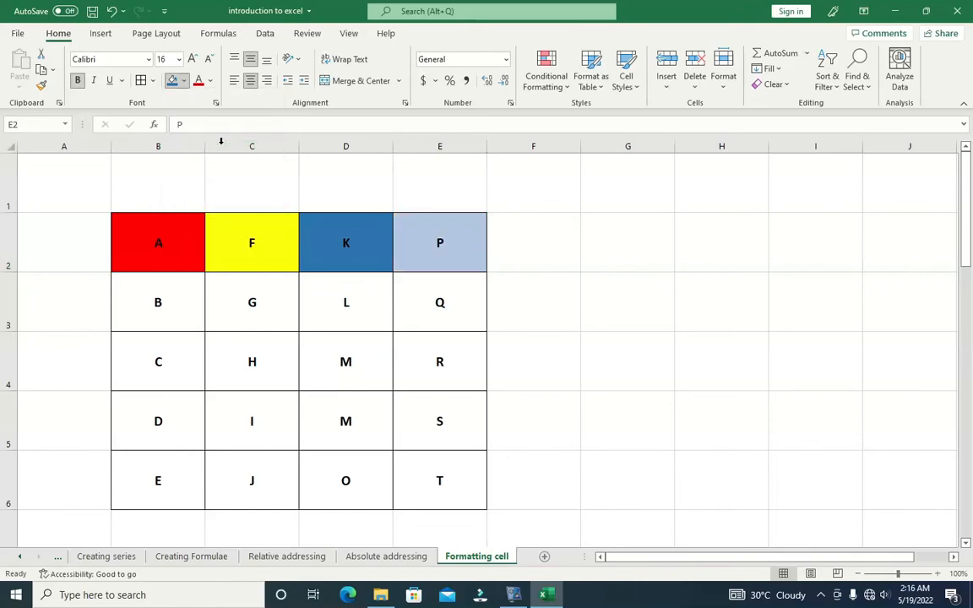
pyautogui.click(290, 294)
pyautogui.scroll(-1, 195, 264)
pyautogui.scroll(1, 190, 276)
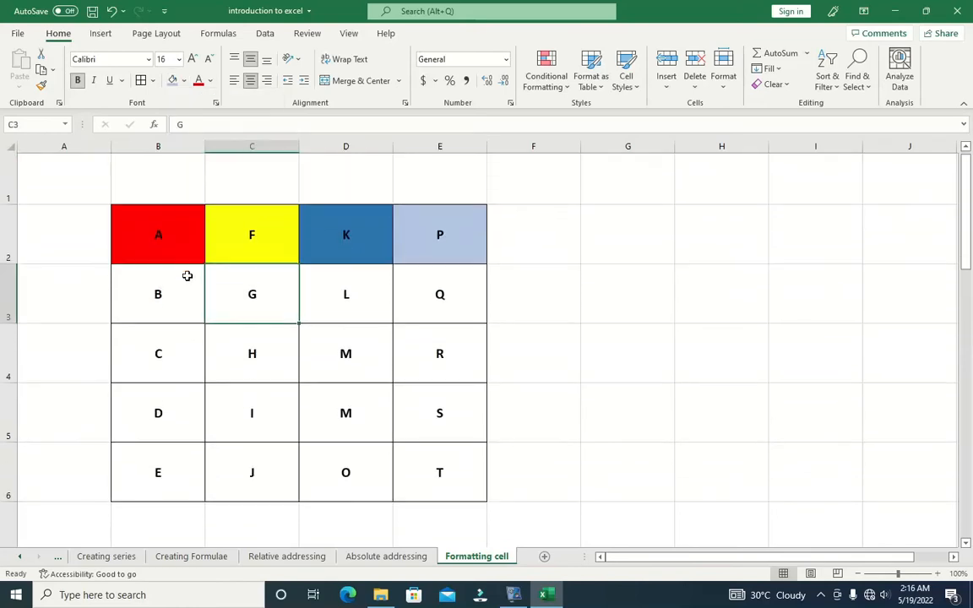
# Step: Fill cell B3 with a custom RGB colour of red 200, green 0 and blue 0
pyautogui.click(169, 327)
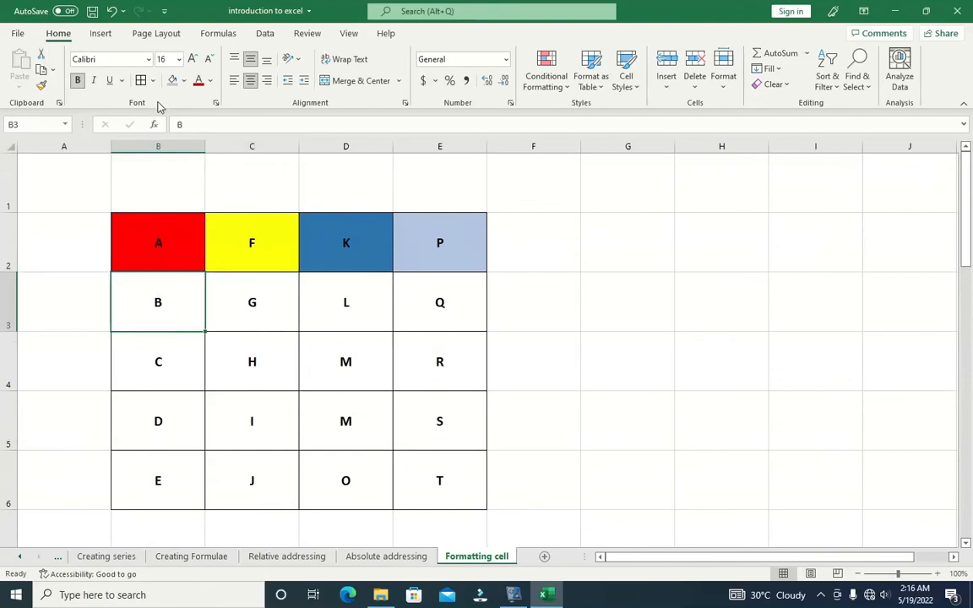
pyautogui.click(186, 81)
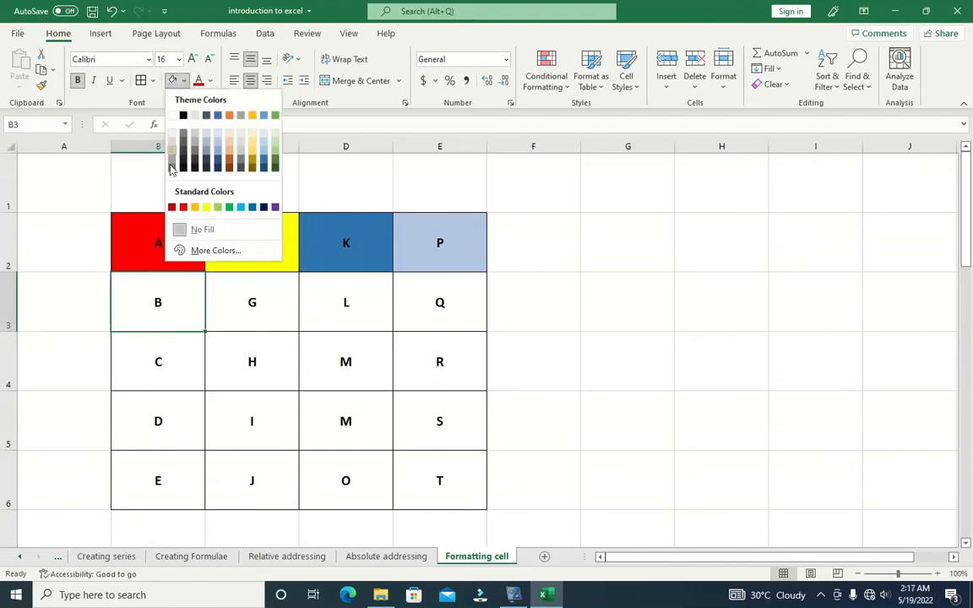
pyautogui.click(215, 251)
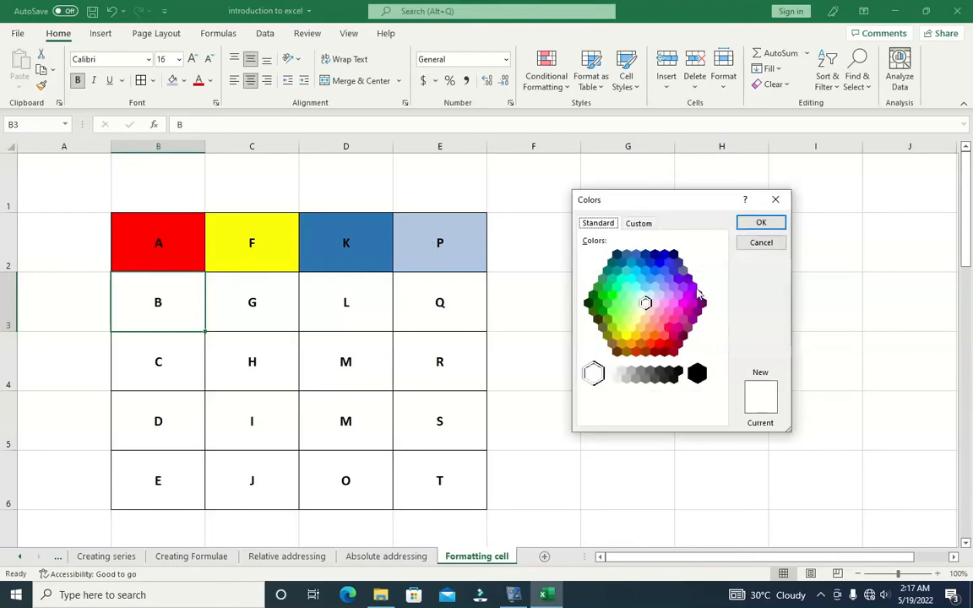
pyautogui.click(640, 224)
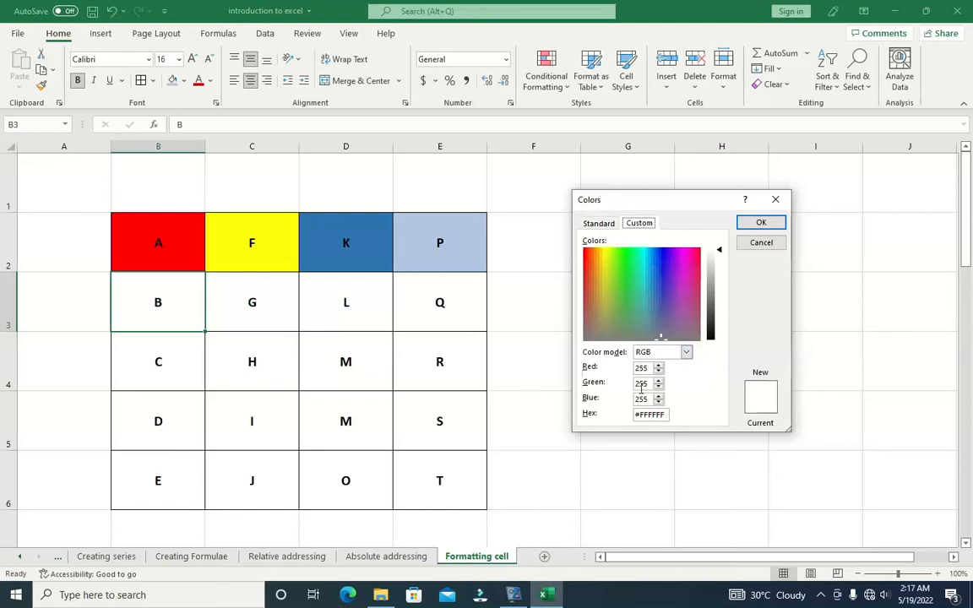
pyautogui.moveTo(653, 203); pyautogui.dragTo(548, 196)
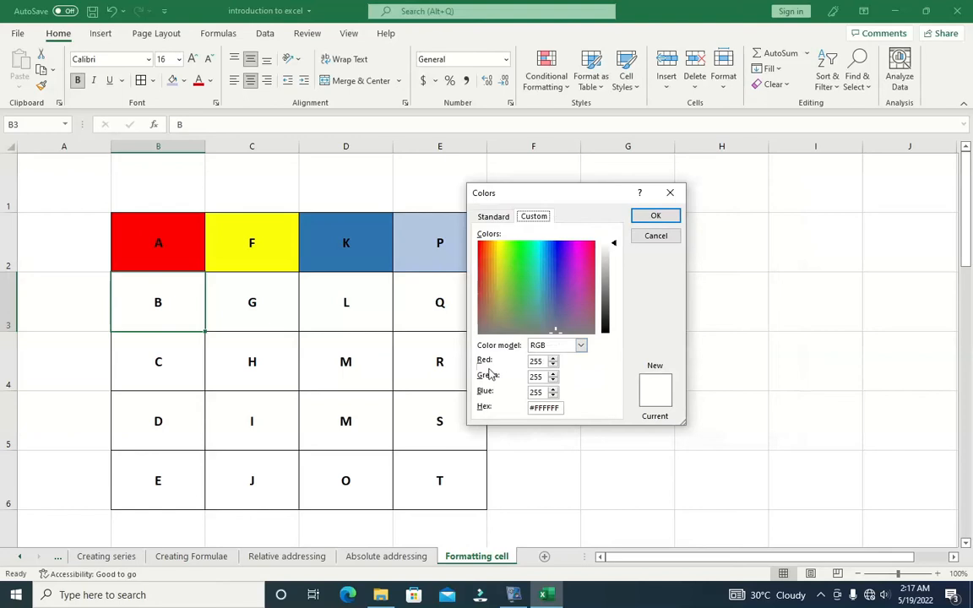
pyautogui.moveTo(545, 361); pyautogui.dragTo(525, 363)
pyautogui.moveTo(544, 376); pyautogui.dragTo(518, 385)
pyautogui.write('0')
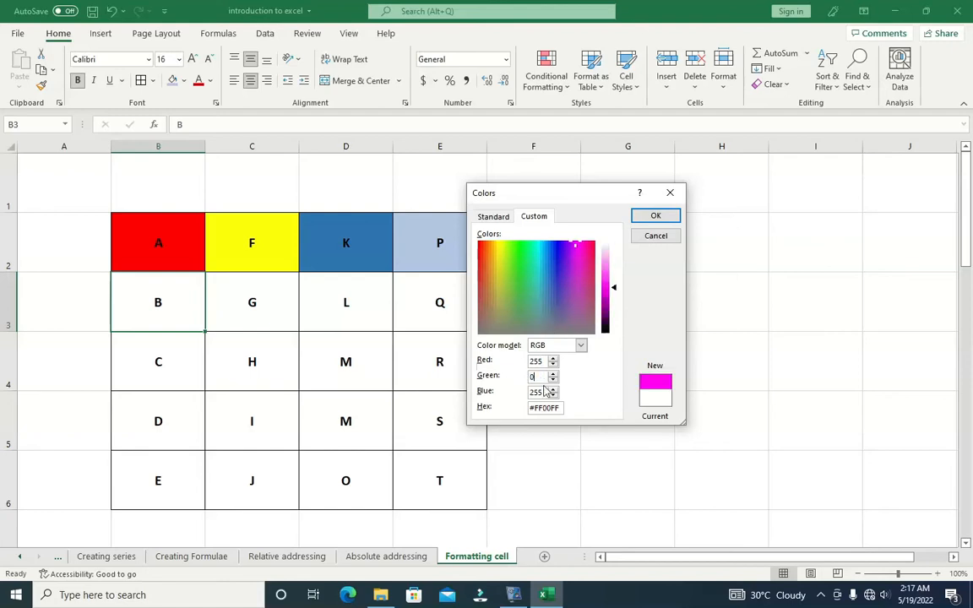
pyautogui.write('0')
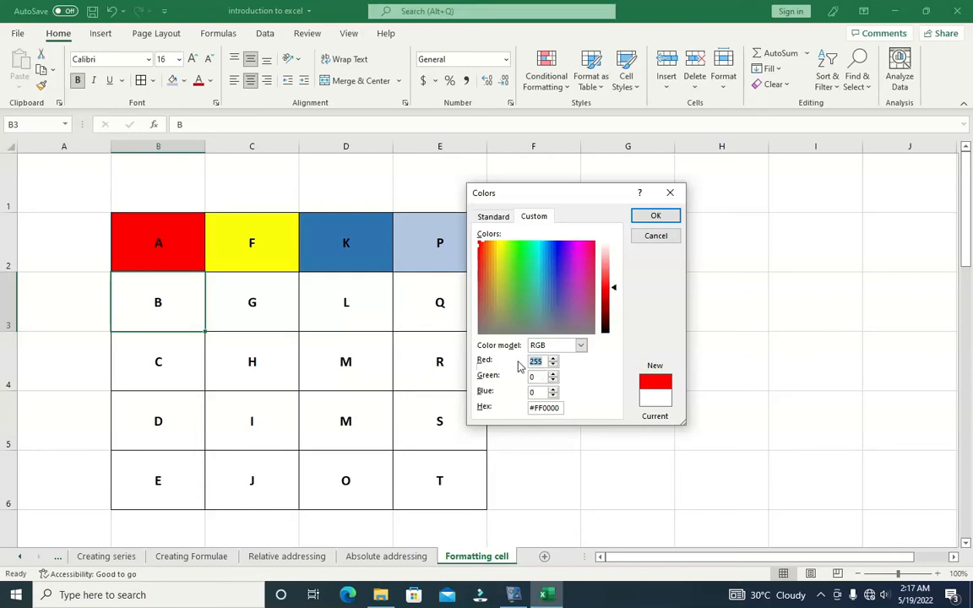
pyautogui.write('2')
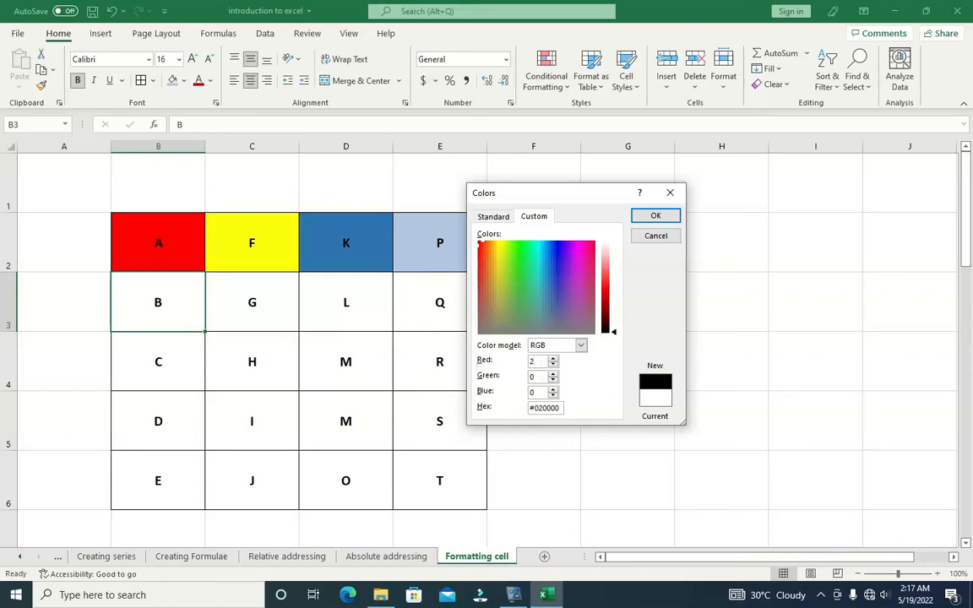
pyautogui.write('00')
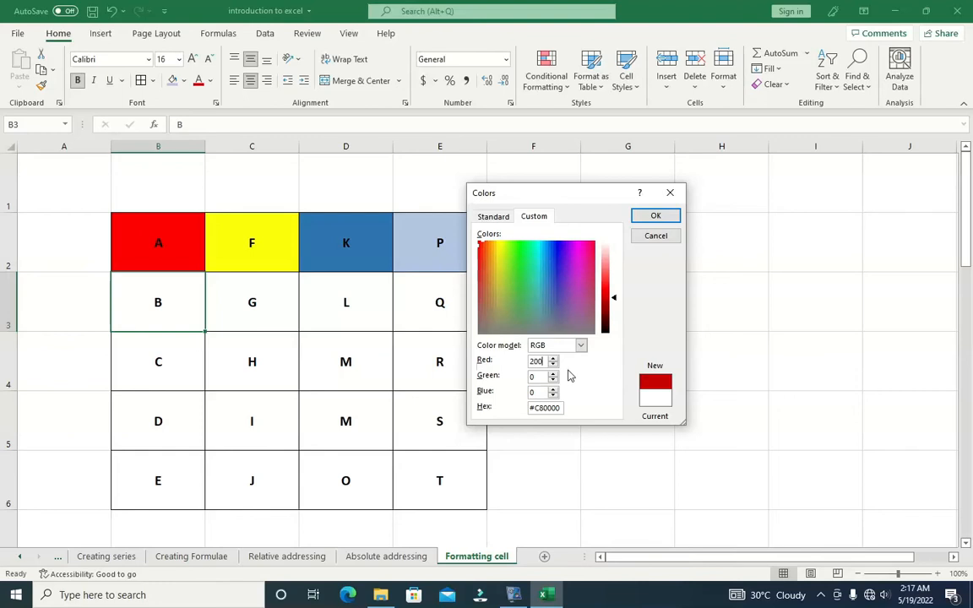
pyautogui.press('Return')
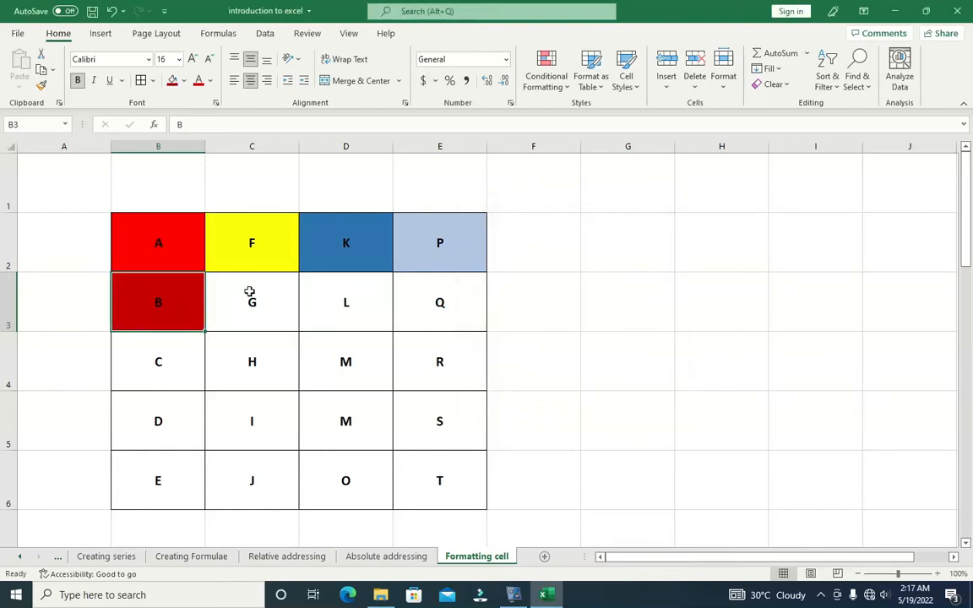
# Step: Change the custom fill of cell B3 to black by setting its red value to 0
pyautogui.rightClick(190, 304)
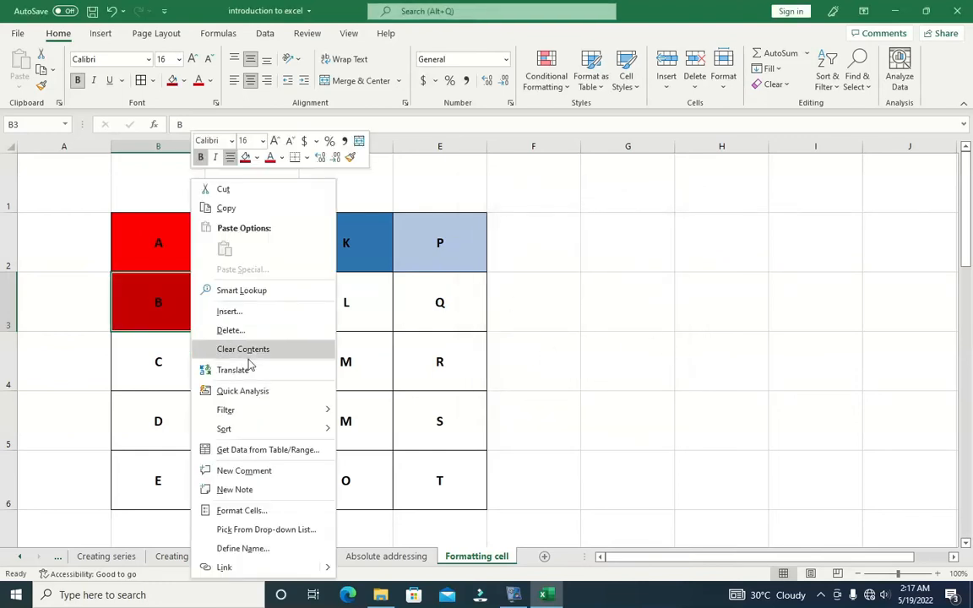
pyautogui.click(153, 310)
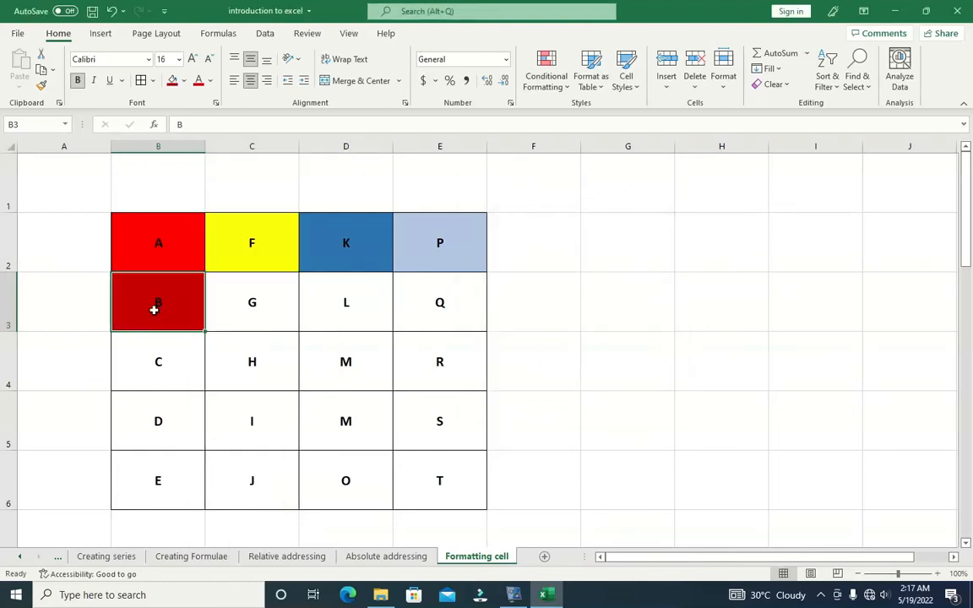
pyautogui.click(184, 81)
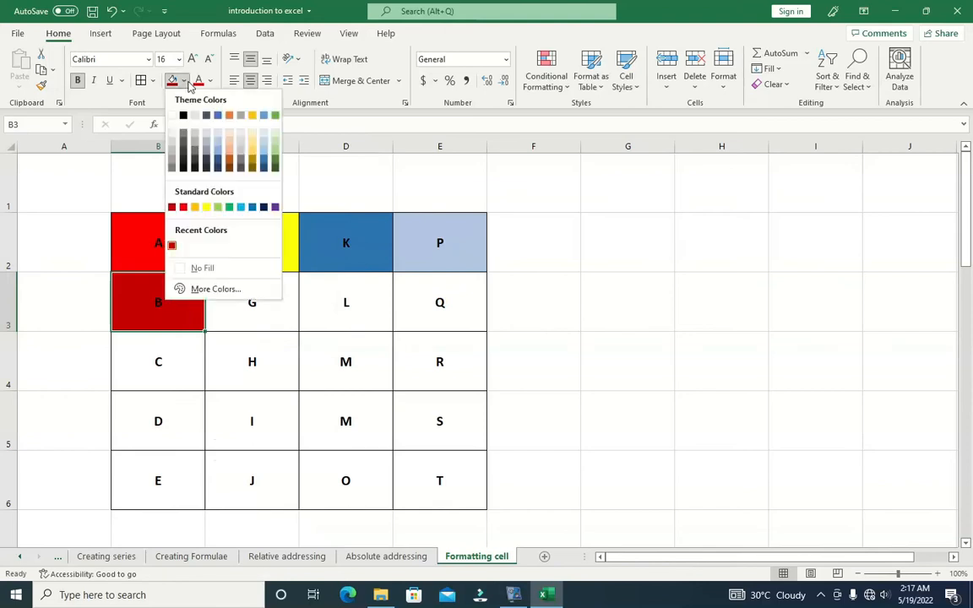
pyautogui.click(200, 288)
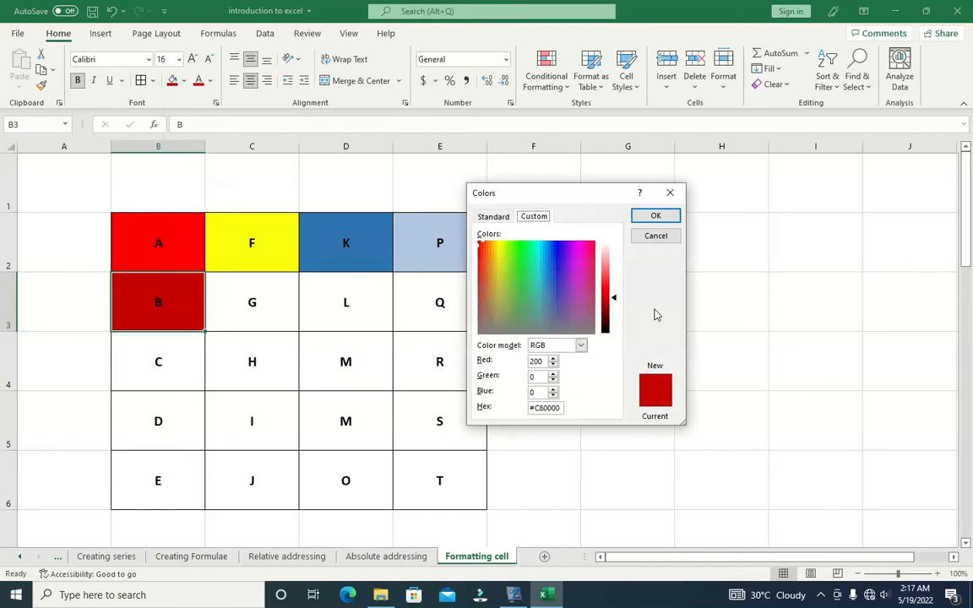
pyautogui.doubleClick(545, 360)
pyautogui.write('0')
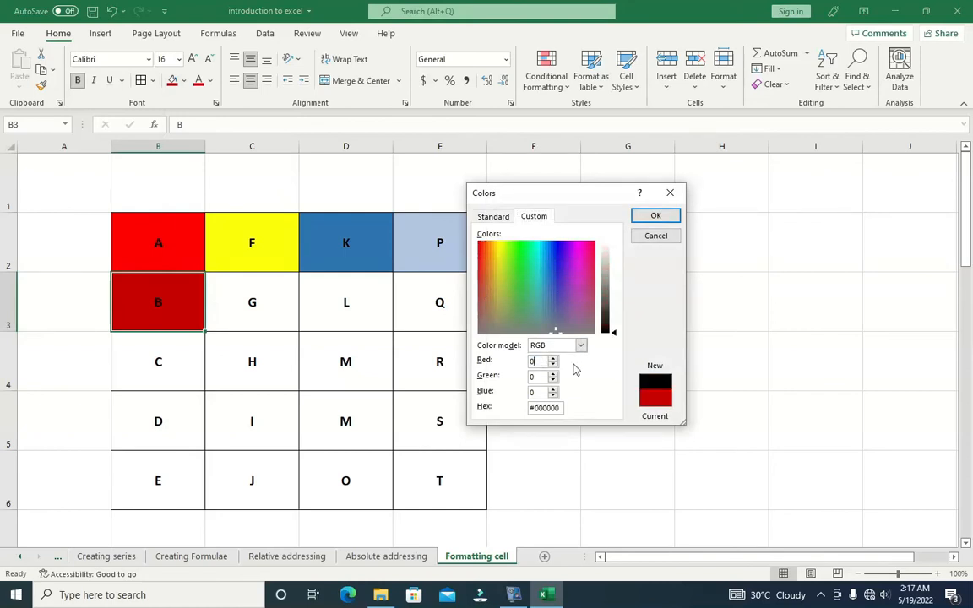
pyautogui.press('Return')
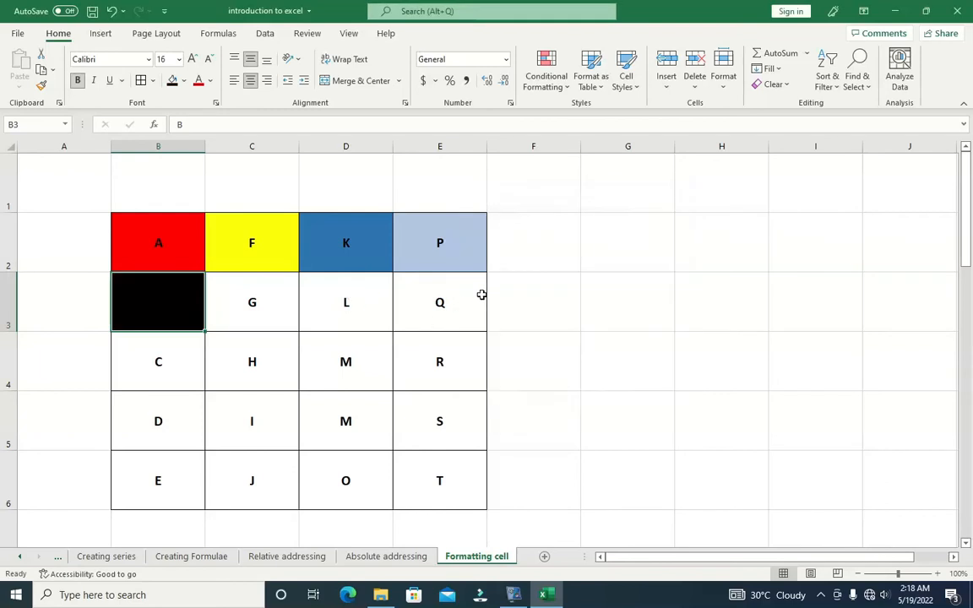
# Step: Change the fill of cell B3 to pure red, using custom RGB values of red 255, green 0 and blue 0
pyautogui.click(184, 80)
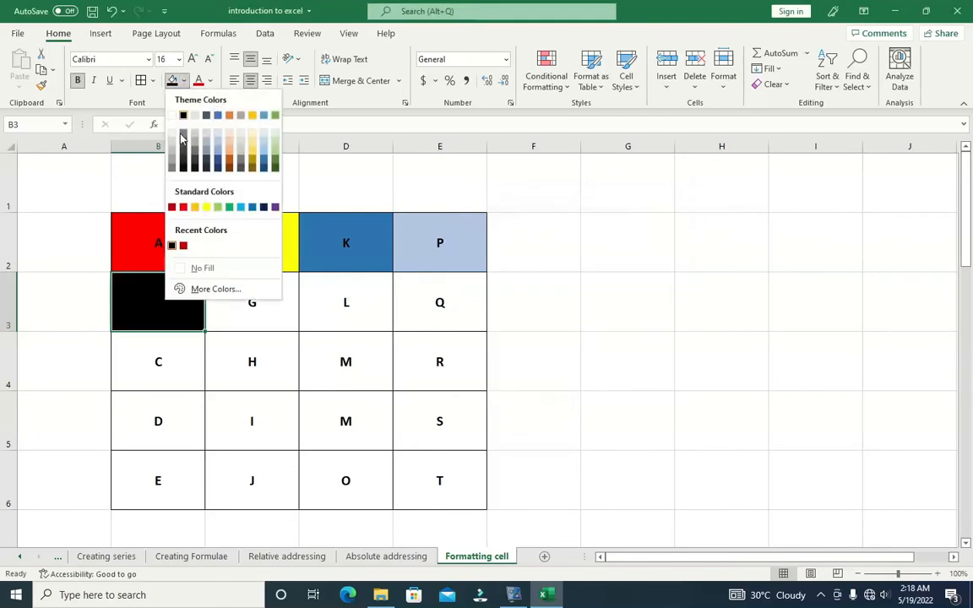
pyautogui.click(196, 289)
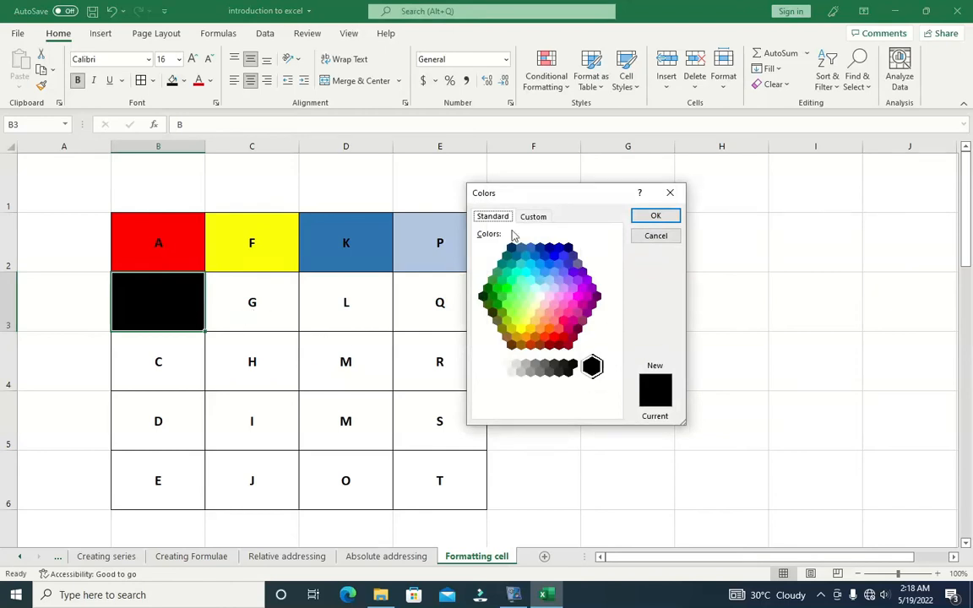
pyautogui.moveTo(542, 361); pyautogui.dragTo(520, 358)
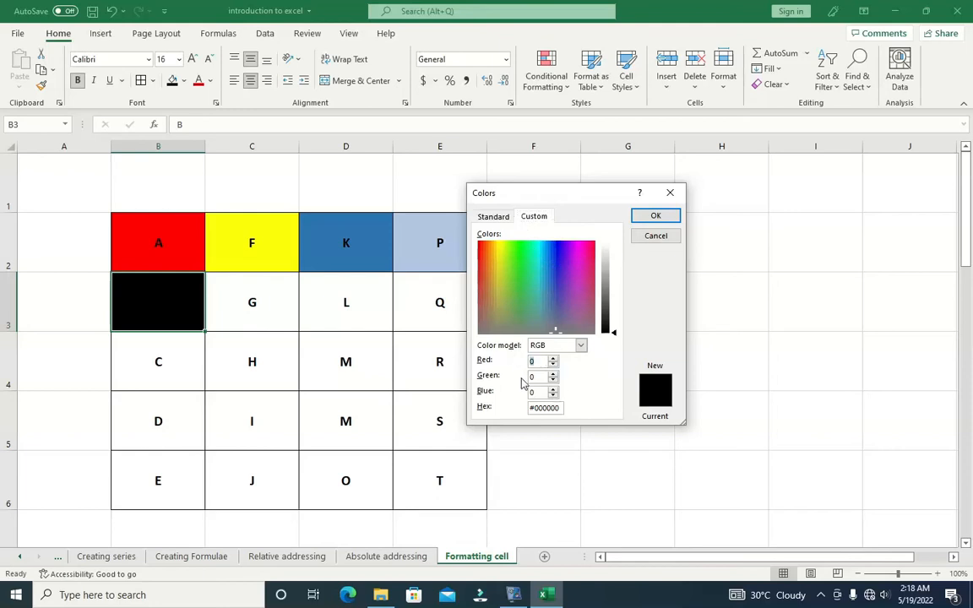
pyautogui.write('15')
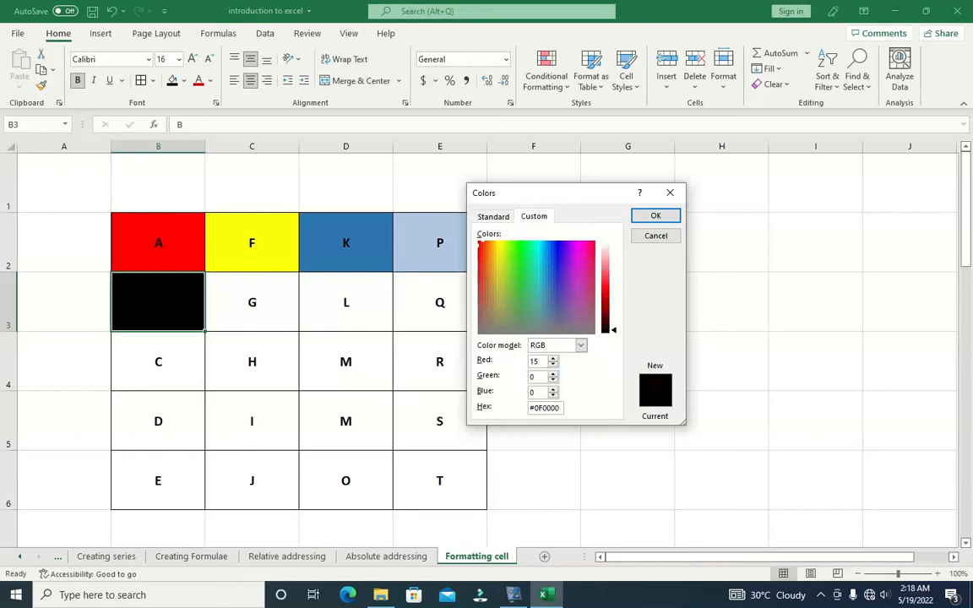
pyautogui.write('0')
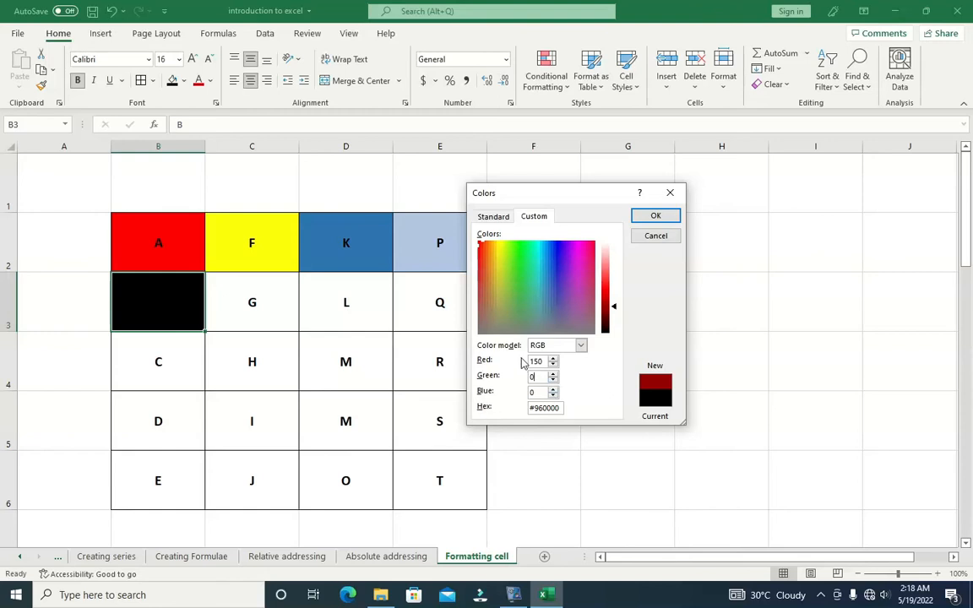
pyautogui.moveTo(535, 377); pyautogui.dragTo(515, 364)
pyautogui.write('255')
pyautogui.press('Return')
# Step: Start a custom fill colour for cell C3 with RGB values of red 0, green 150 and blue 0
pyautogui.click(252, 302)
pyautogui.click(184, 81)
pyautogui.click(211, 286)
pyautogui.click(534, 216)
pyautogui.moveTo(544, 362); pyautogui.dragTo(463, 379)
pyautogui.write('0')
pyautogui.moveTo(544, 392); pyautogui.dragTo(490, 394)
pyautogui.write('0')
pyautogui.moveTo(544, 377); pyautogui.dragTo(482, 381)
pyautogui.write('150')
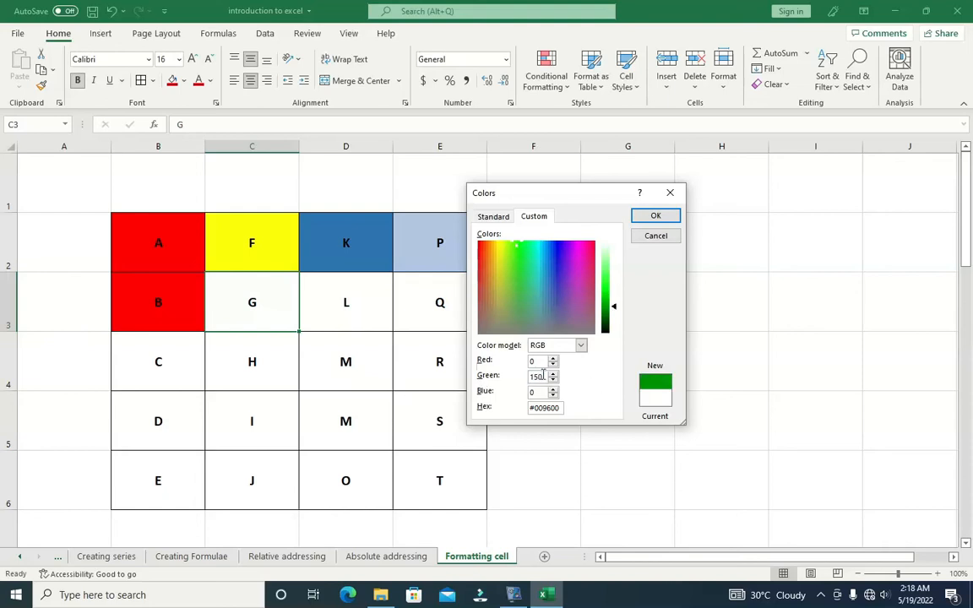
# Step: Set the custom colour's red value to 255 and blue value to 45, and apply it to cell C3
pyautogui.moveTo(542, 392); pyautogui.dragTo(508, 392)
pyautogui.write('45')
pyautogui.write('789')
pyautogui.moveTo(545, 363); pyautogui.dragTo(516, 393)
pyautogui.press('Return')
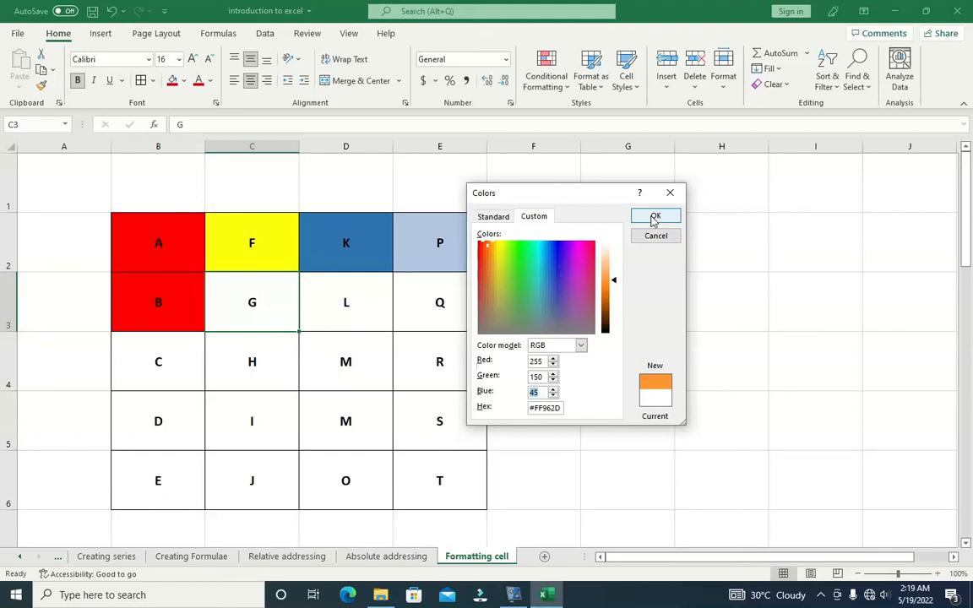
pyautogui.click(655, 218)
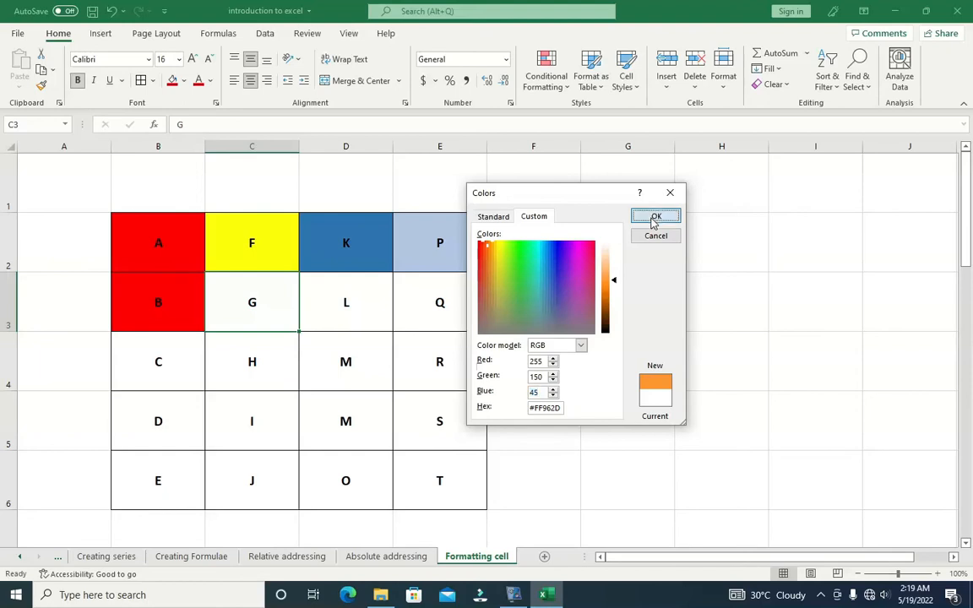